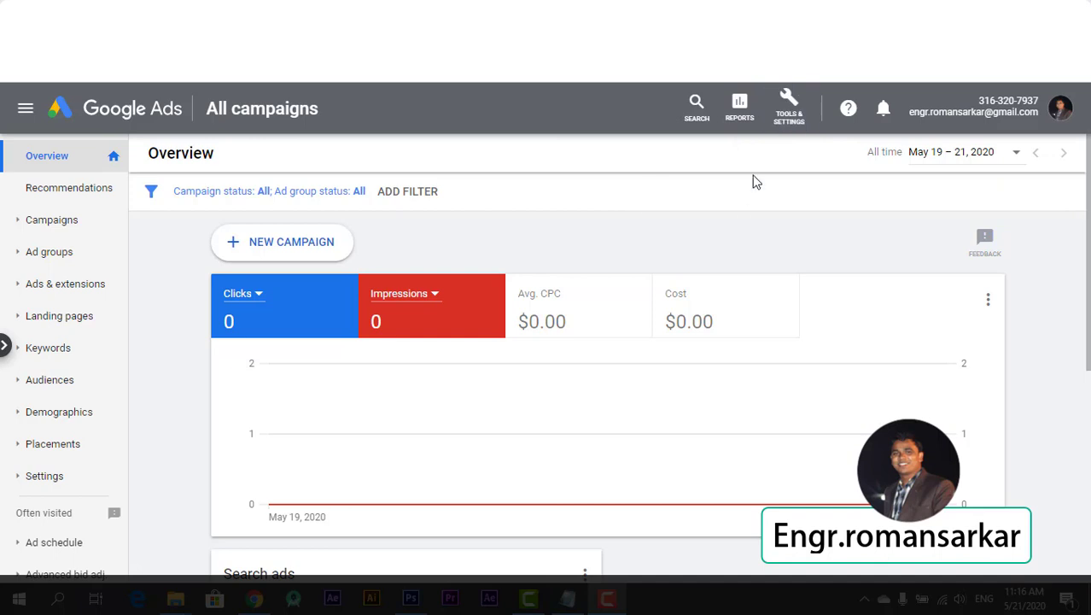
- View the YouTube channel's home page in the other browser tab and return to the Google Ads campaigns overview
click(789, 124)
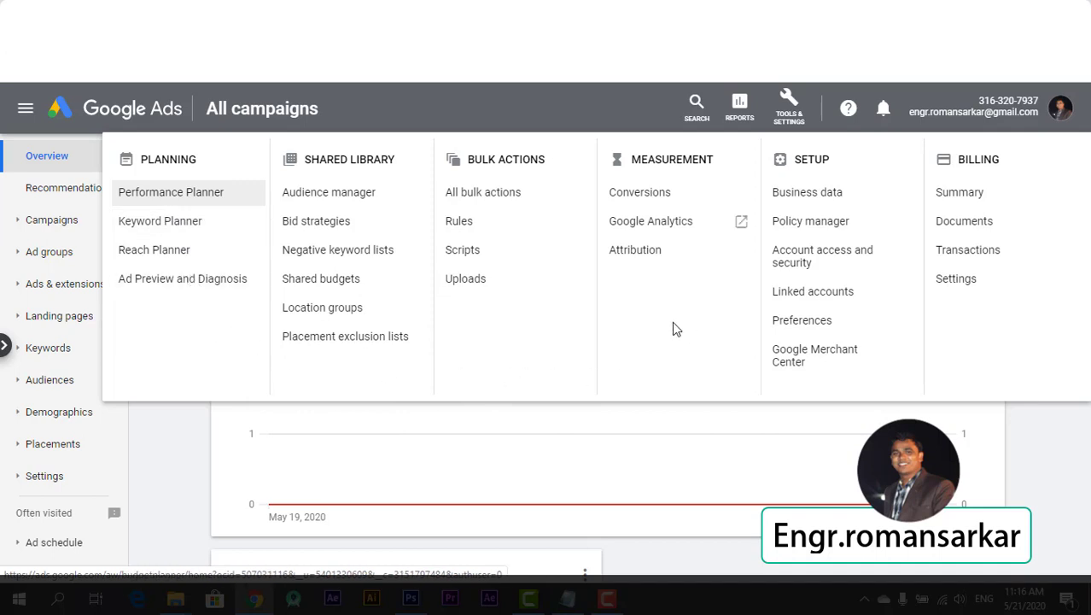
click(479, 75)
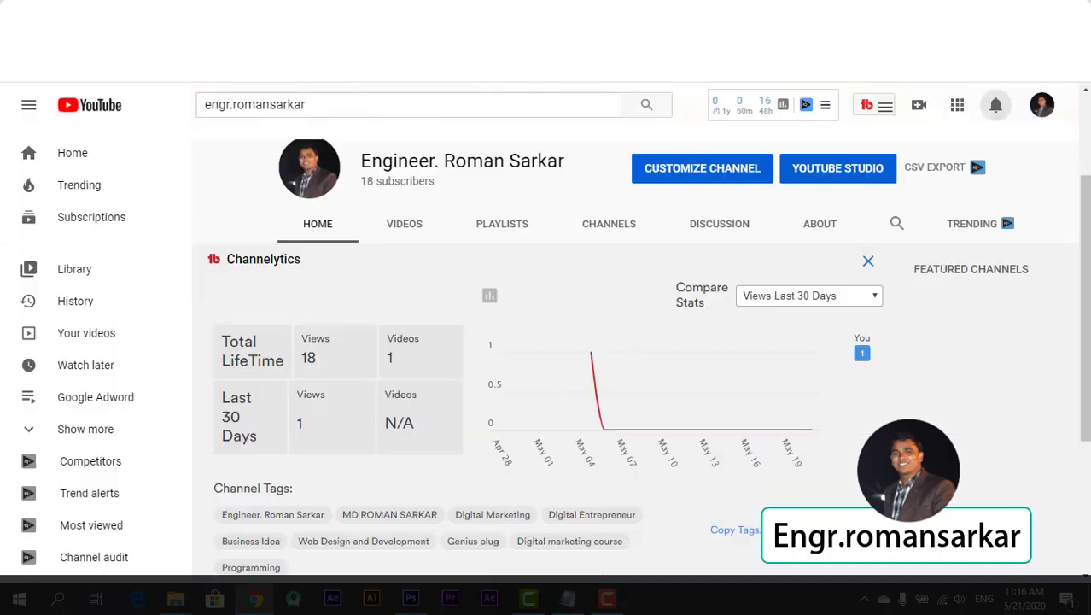
scroll(392, 279, up, 3)
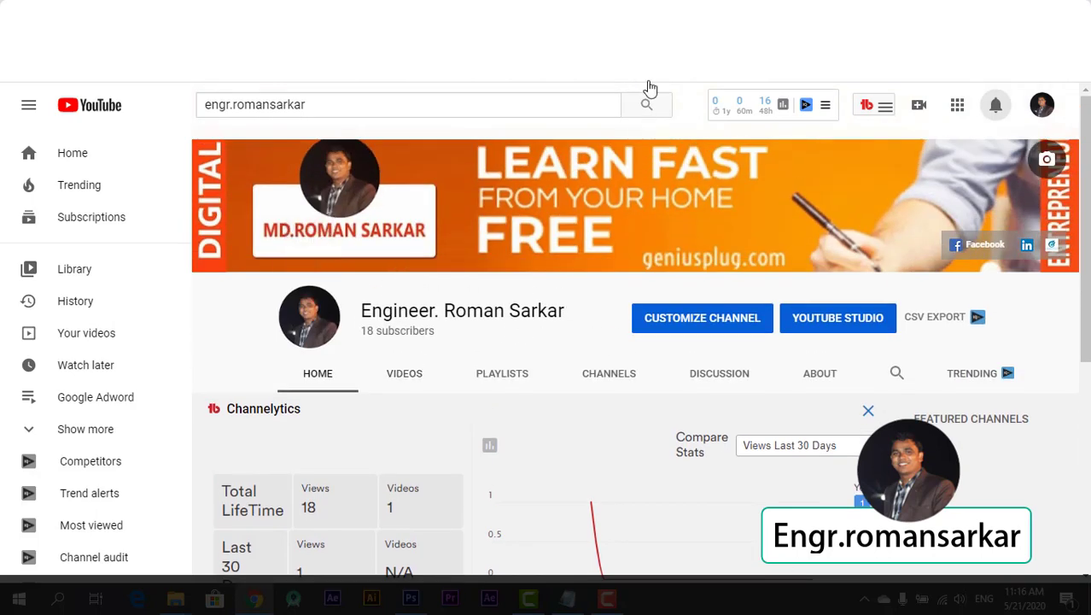
click(579, 77)
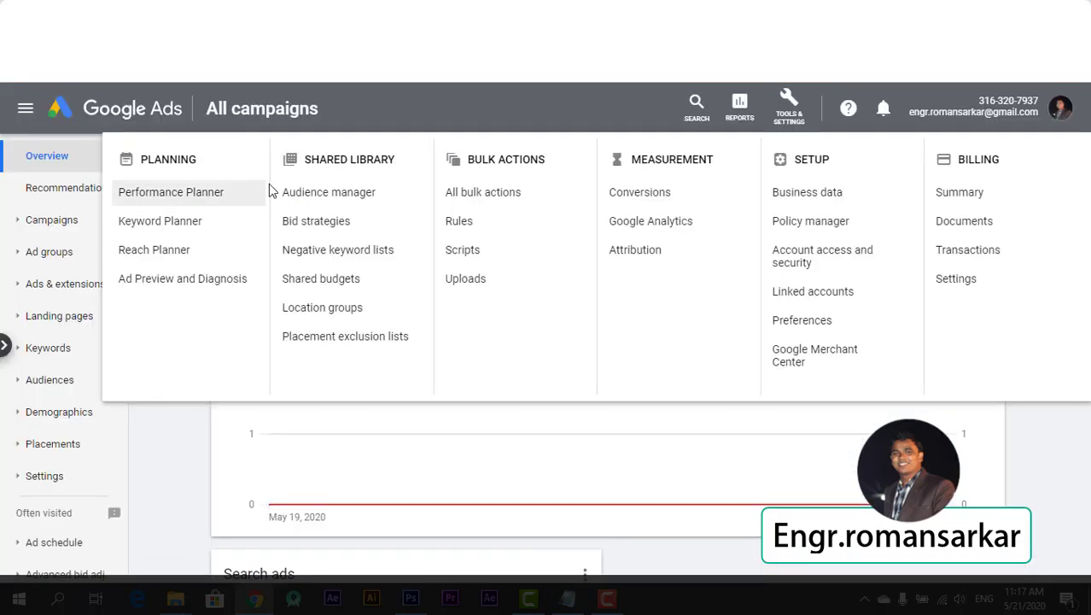
- Open the billing Summary and review the billing country, payments profile, customer info and payment sections of the setup form
click(980, 184)
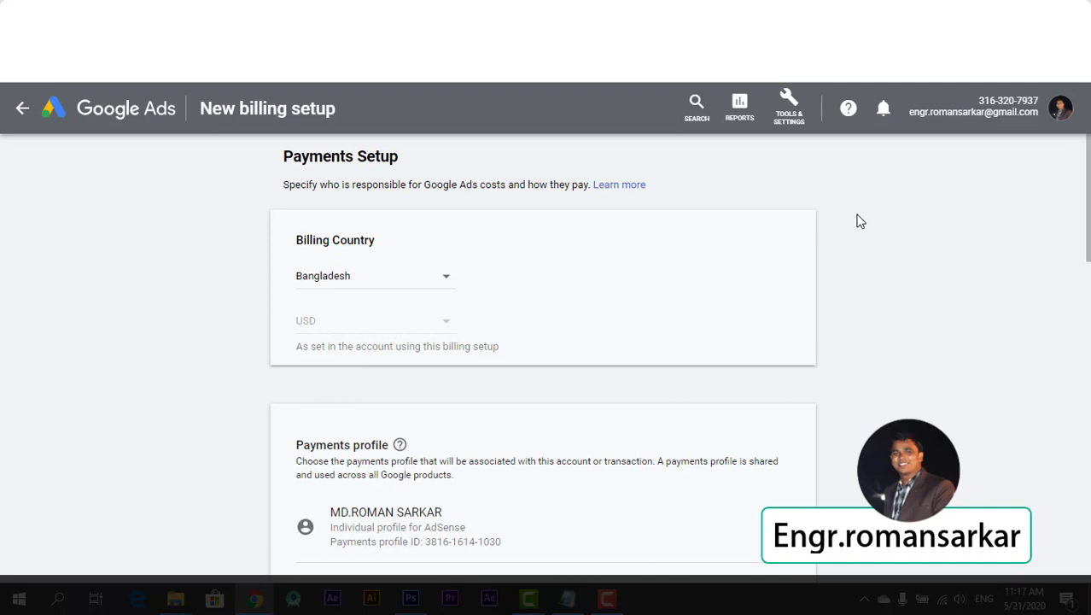
scroll(275, 300, down, 5)
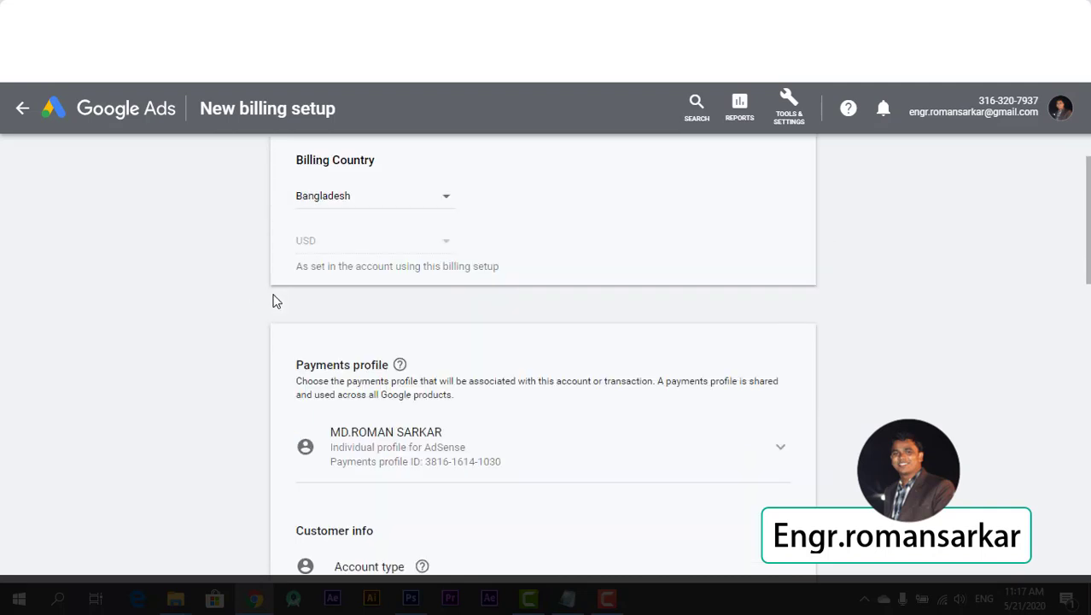
scroll(320, 279, down, 5)
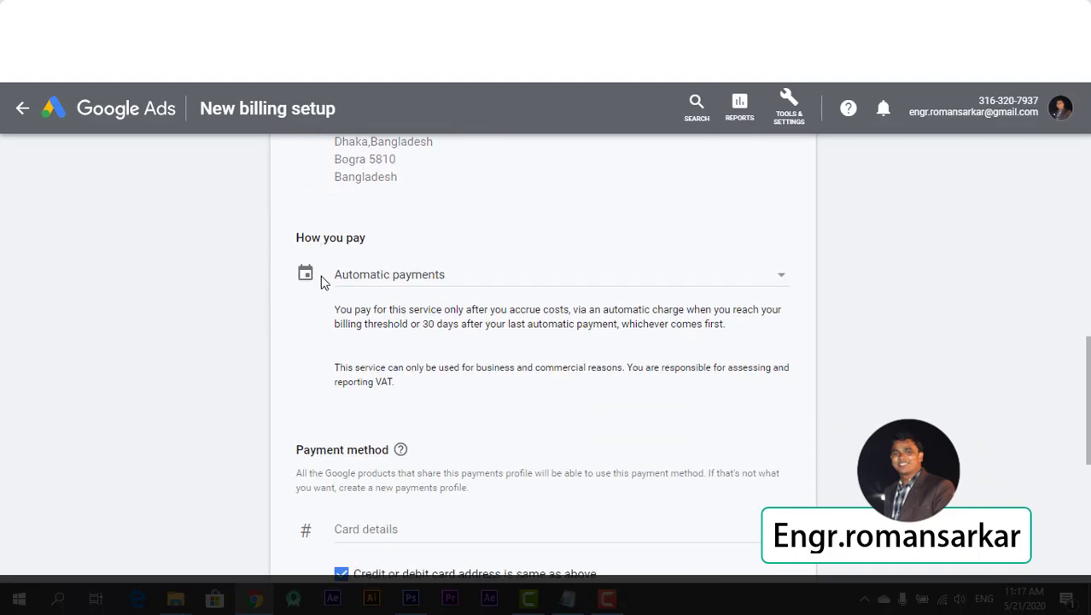
scroll(321, 280, up, 6)
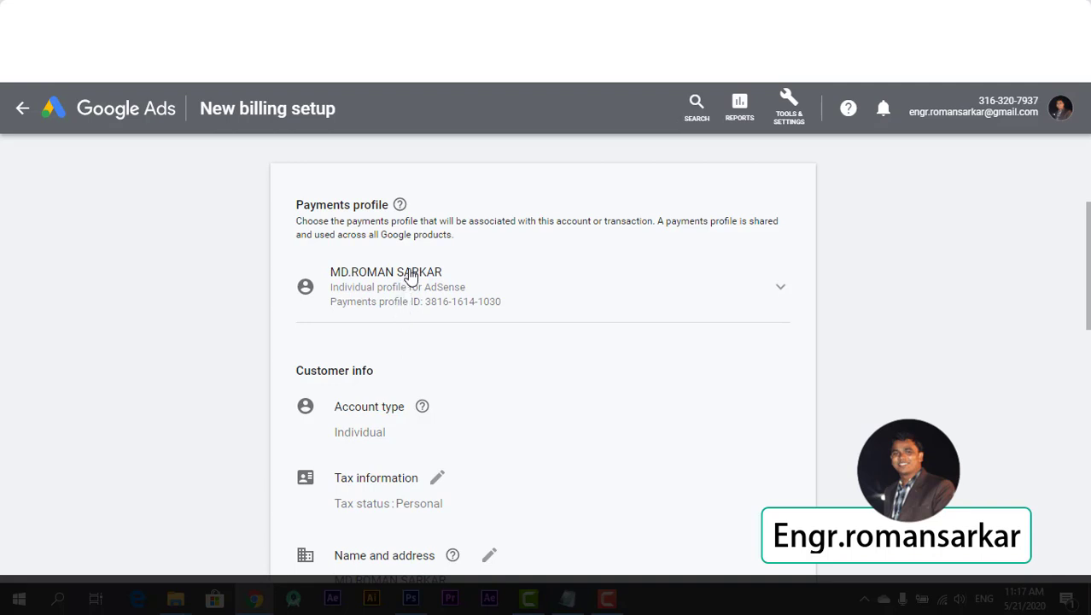
scroll(414, 304, down, 1)
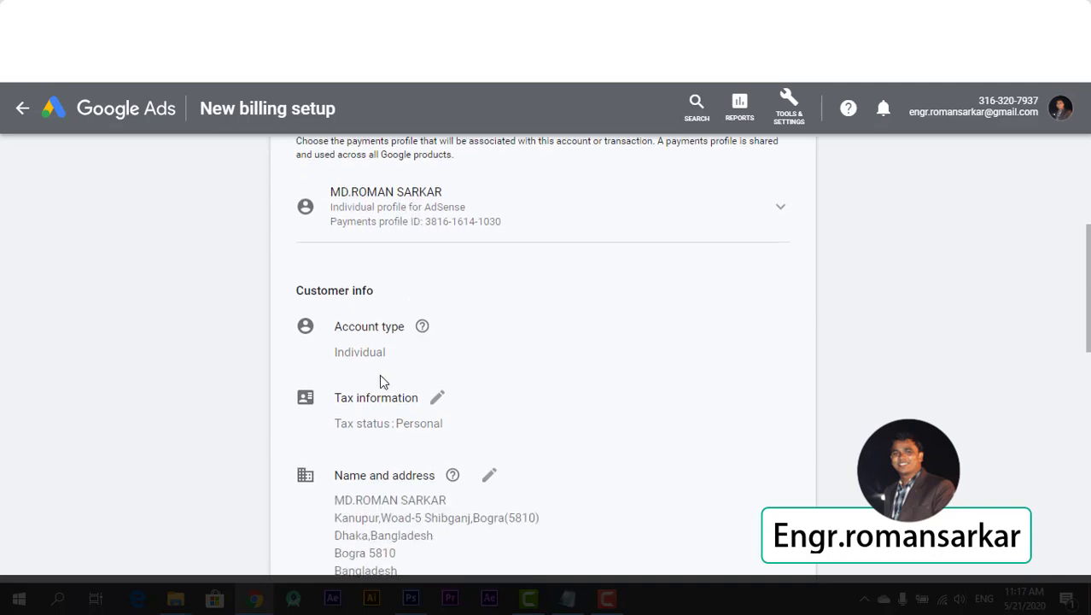
scroll(381, 374, down, 1)
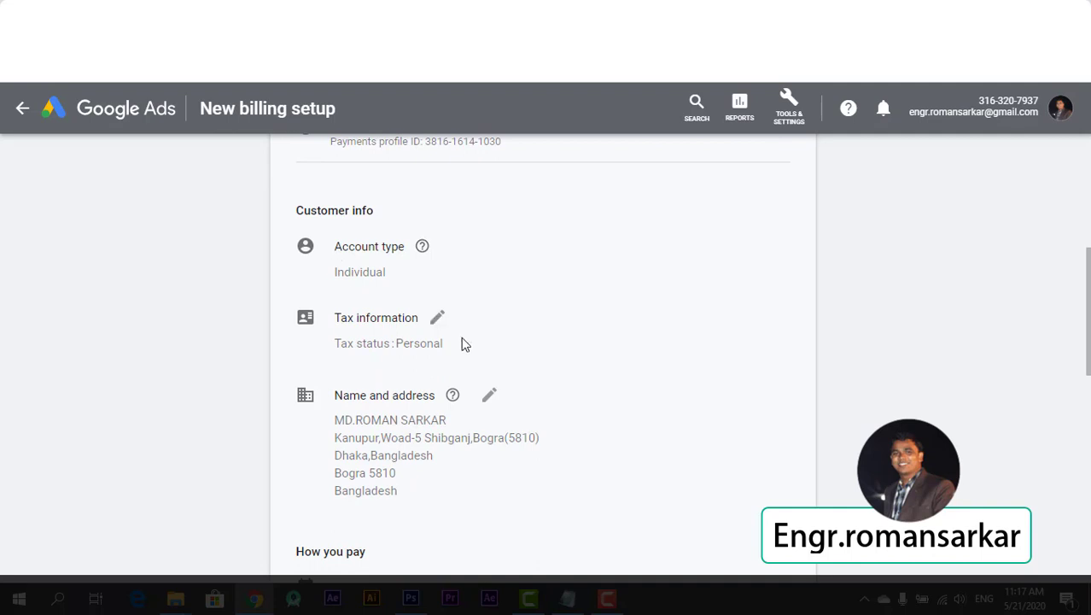
scroll(397, 316, down, 2)
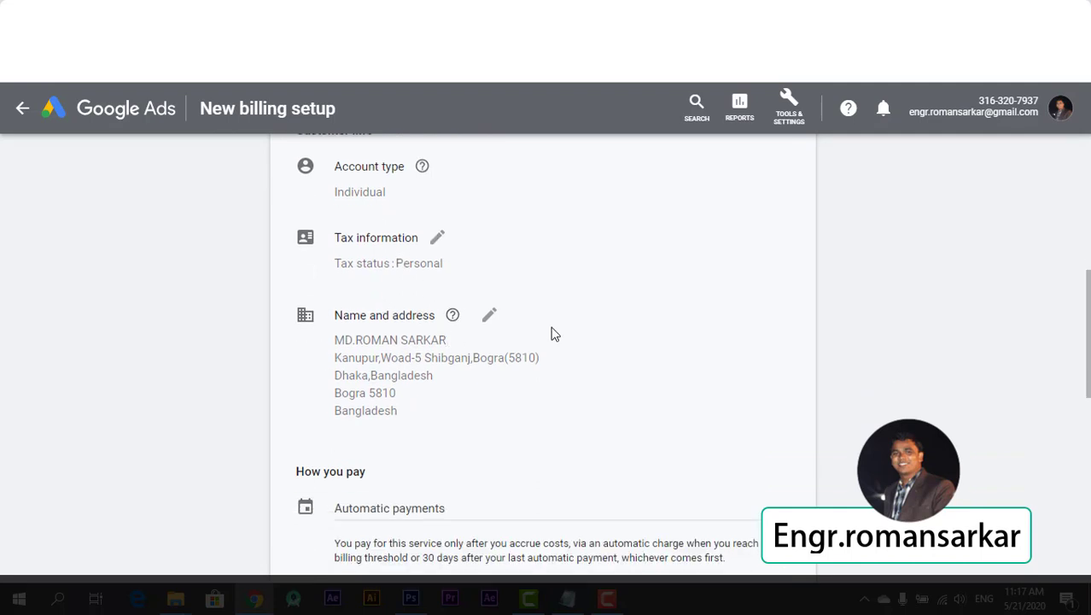
scroll(394, 275, down, 2)
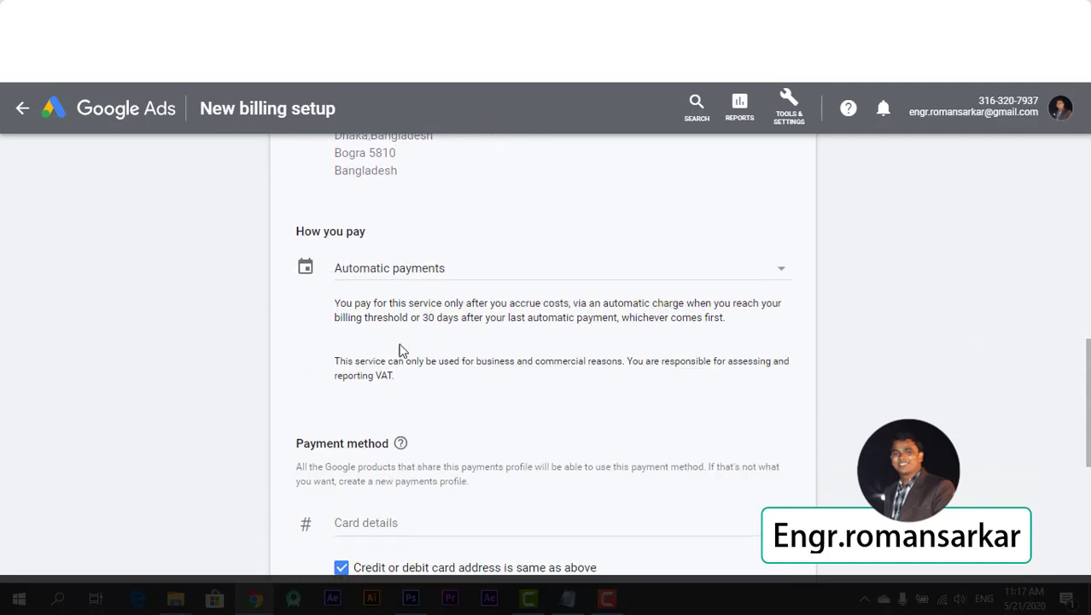
- Try the Manual payments option under How you pay and switch back to Automatic payments
scroll(410, 318, down, 1)
click(409, 193)
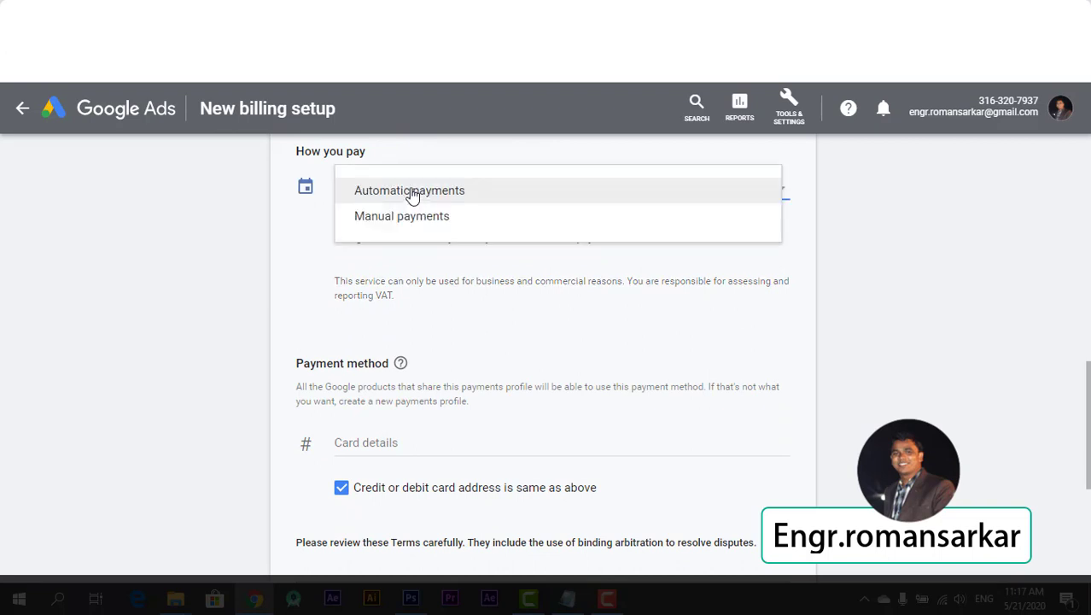
click(449, 218)
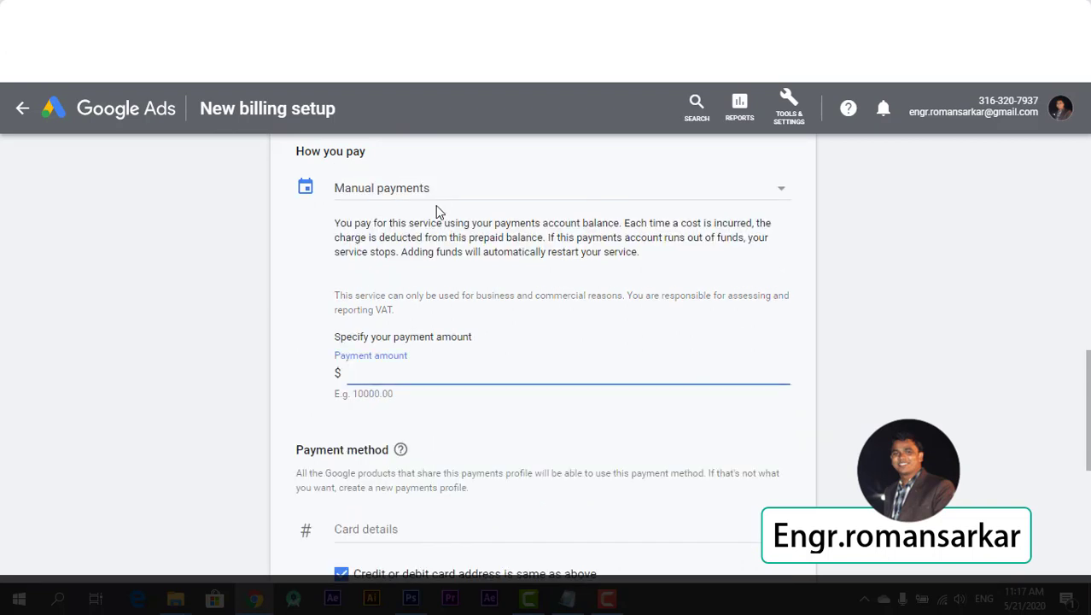
click(431, 195)
click(434, 175)
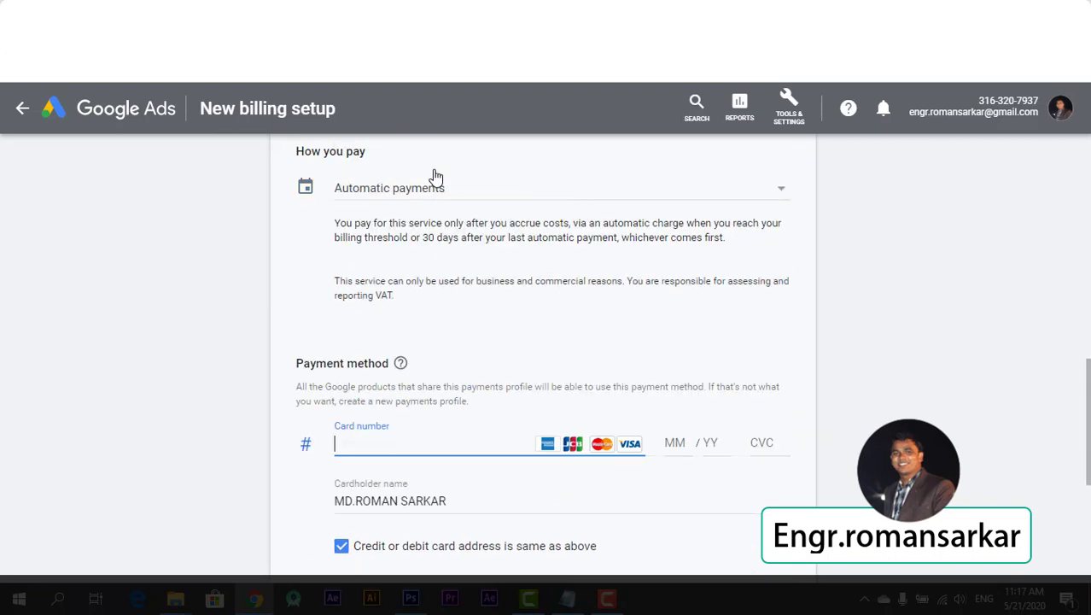
- Review the Payment method section with its card detail fields, cardholder name and card address option
scroll(422, 284, down, 2)
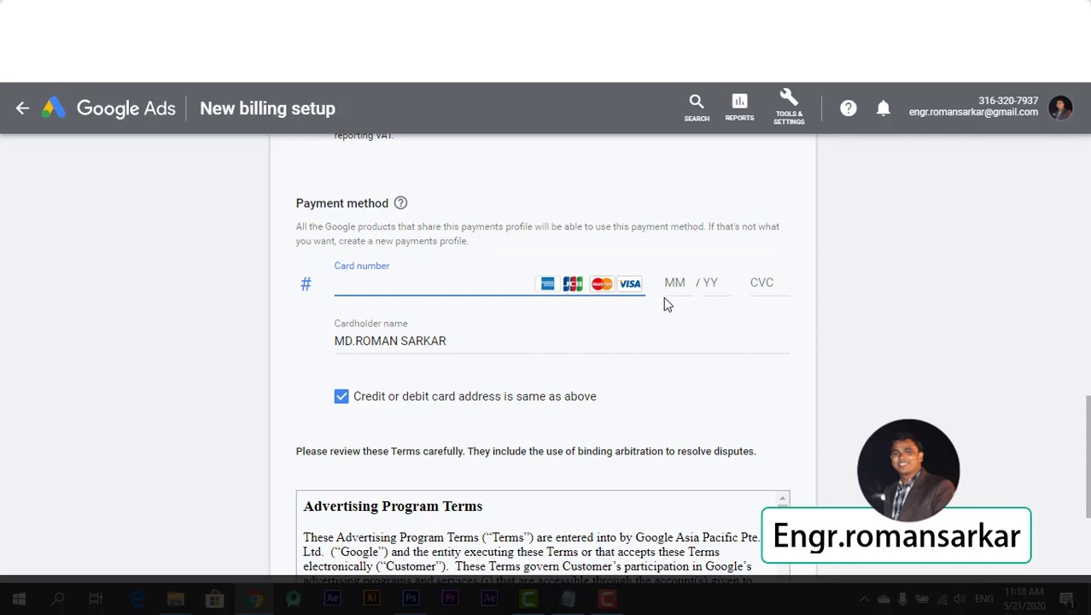
scroll(662, 296, down, 1)
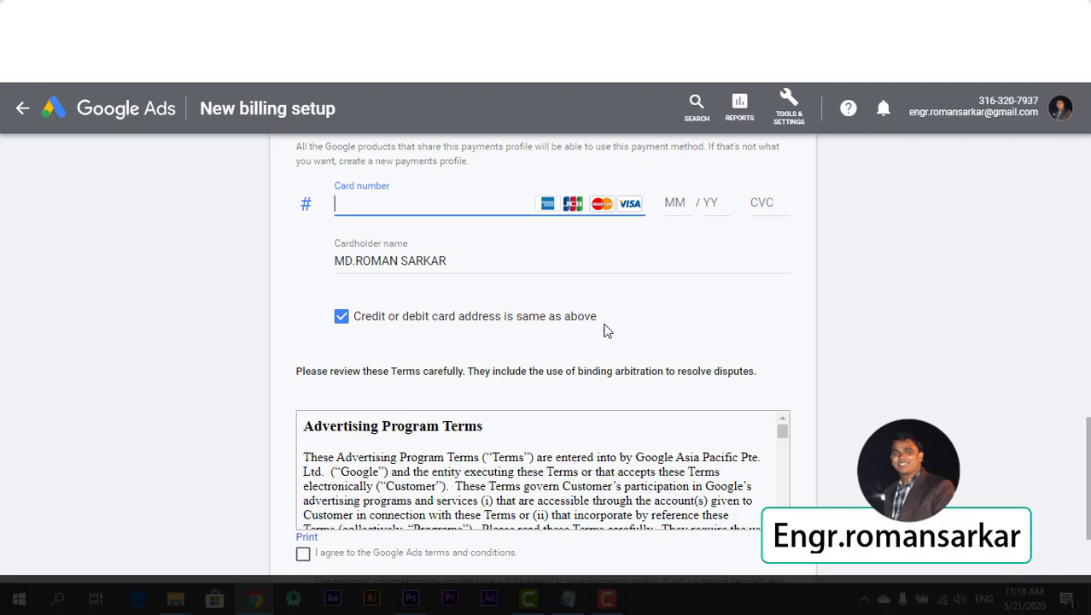
scroll(608, 331, up, 5)
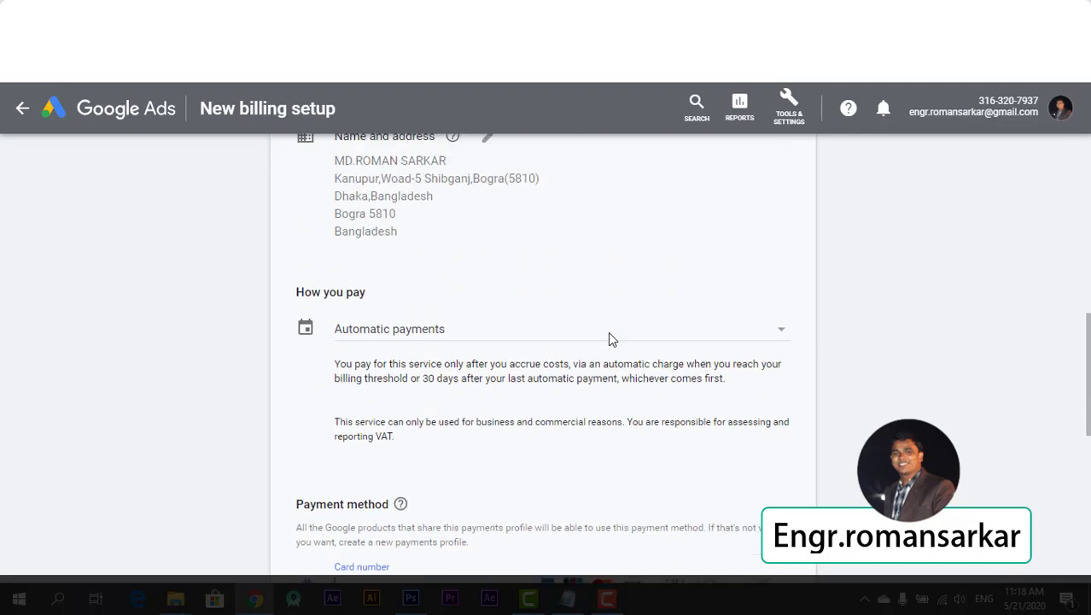
scroll(608, 339, up, 1)
scroll(513, 299, down, 4)
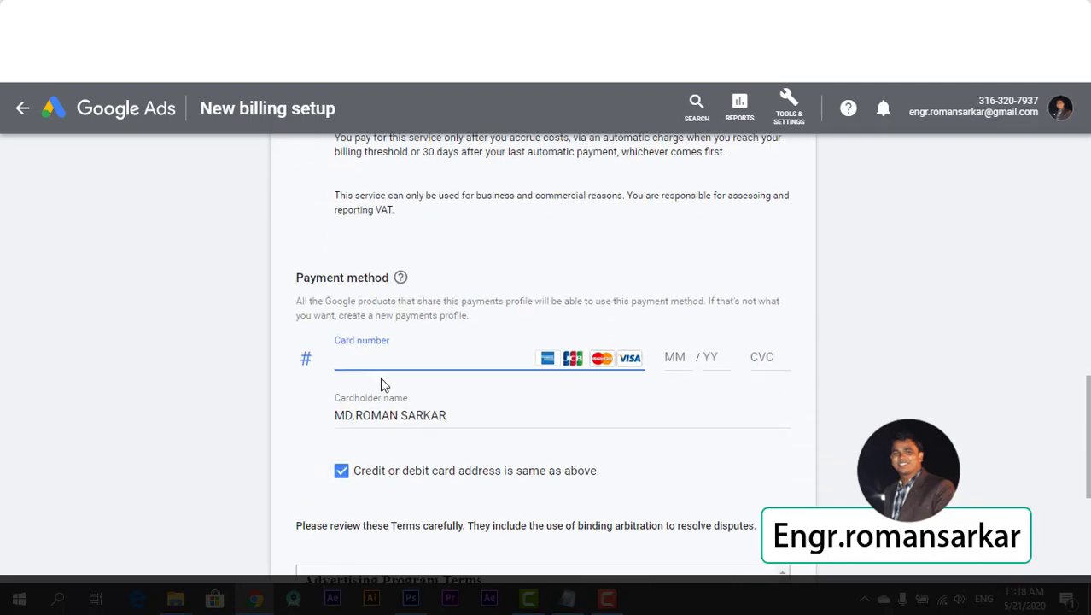
scroll(413, 236, down, 2)
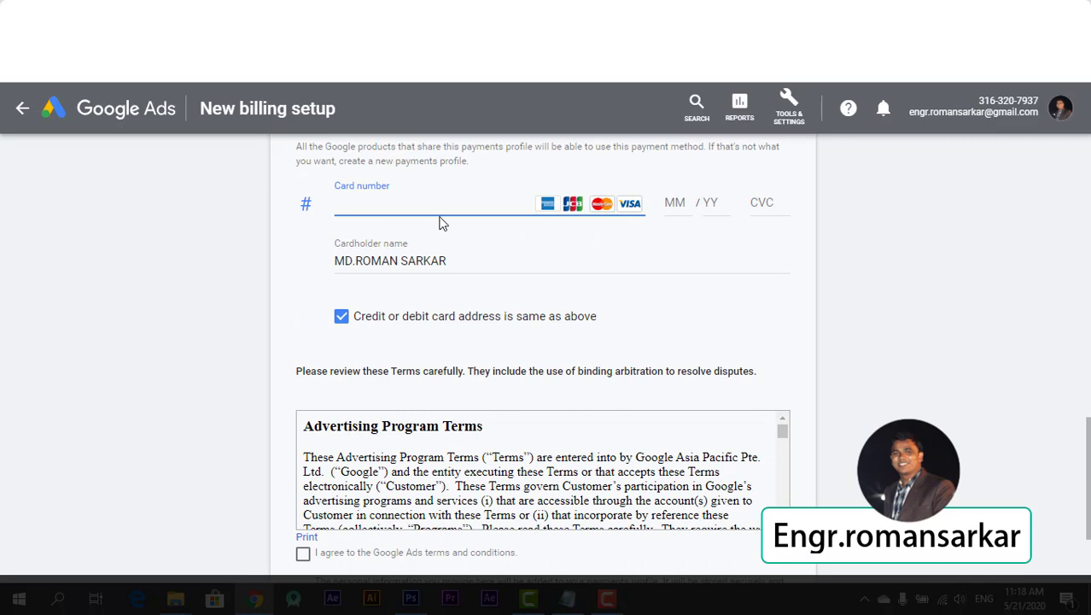
- Agree to the Google Ads terms and conditions and skim the Advertising Program Terms
scroll(440, 222, down, 2)
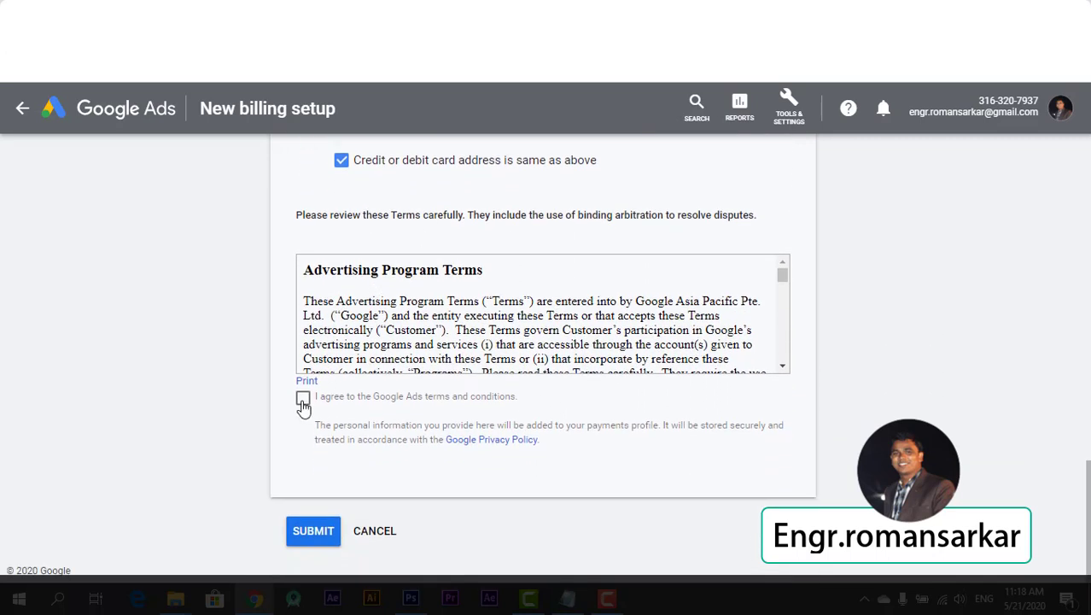
click(303, 400)
scroll(555, 322, down, 10)
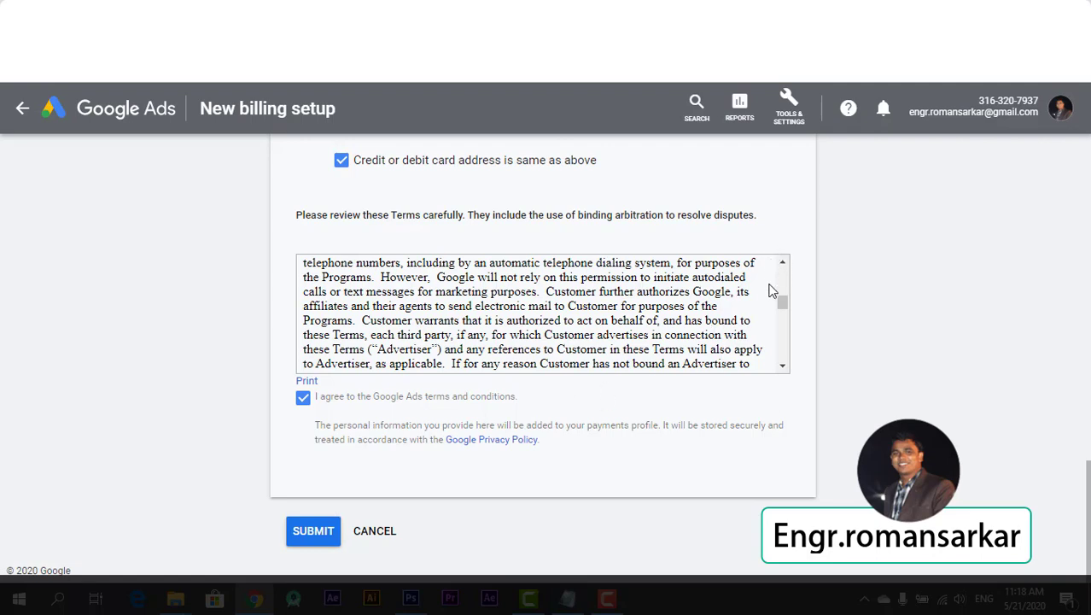
scroll(770, 287, up, 3)
scroll(927, 293, up, 2)
scroll(929, 294, up, 10)
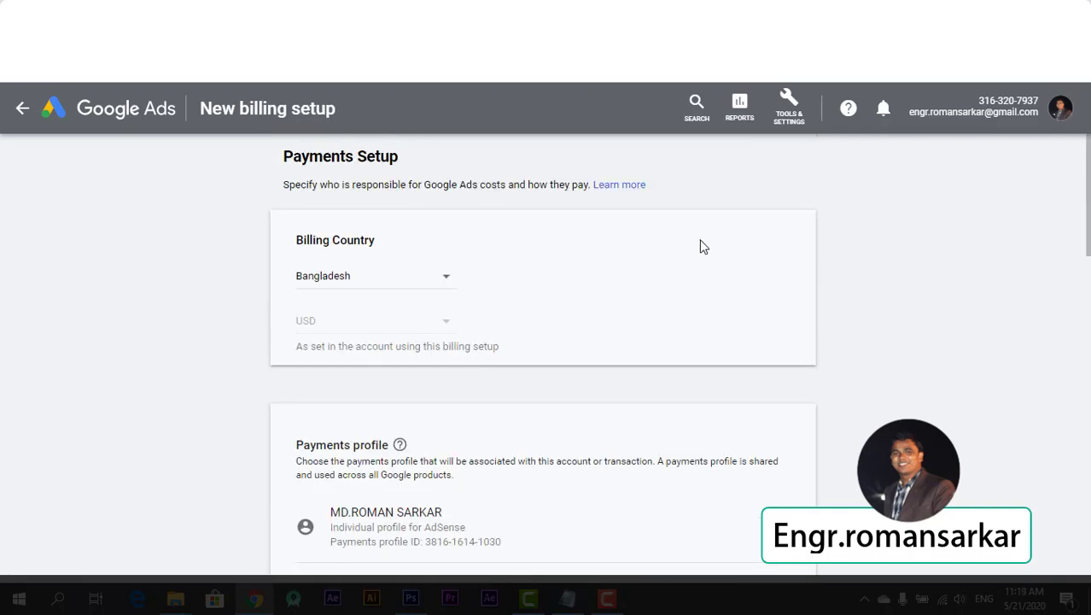
- Open the billing Documents page and look through it down to the submit section
click(788, 128)
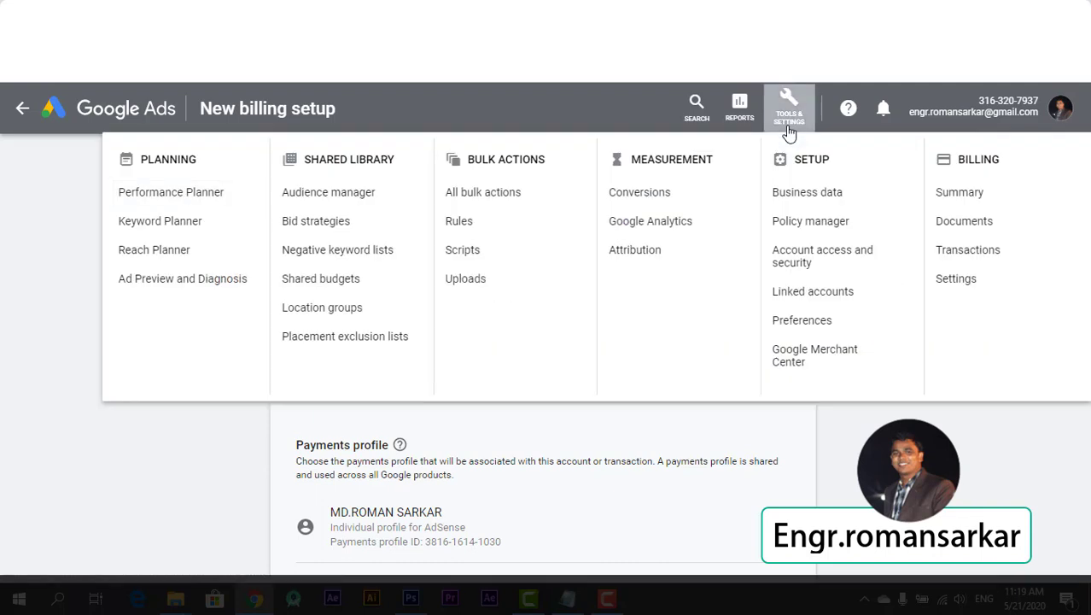
click(966, 221)
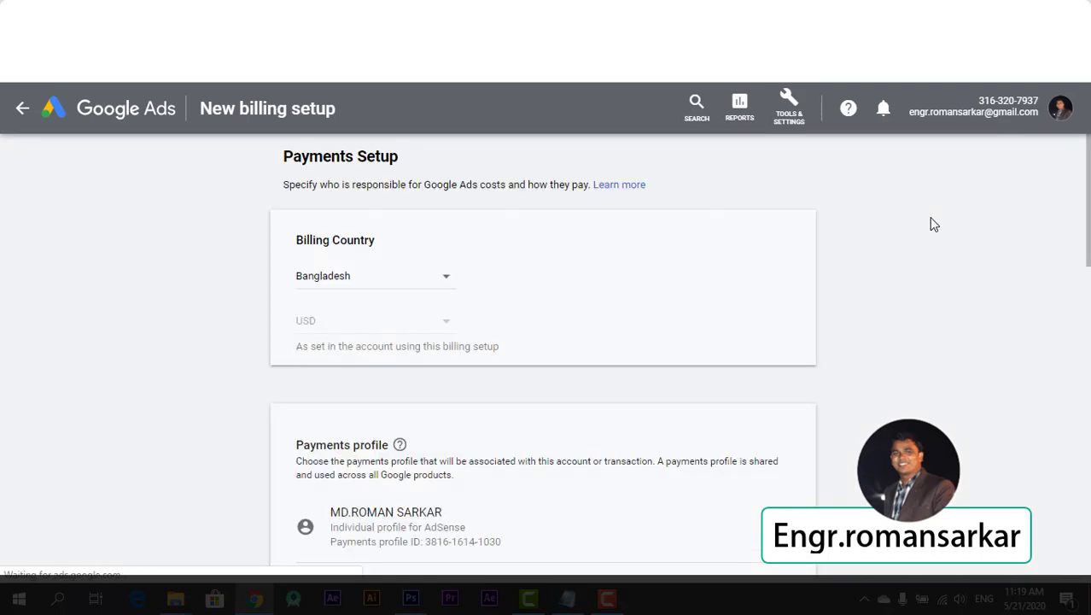
scroll(930, 222, down, 5)
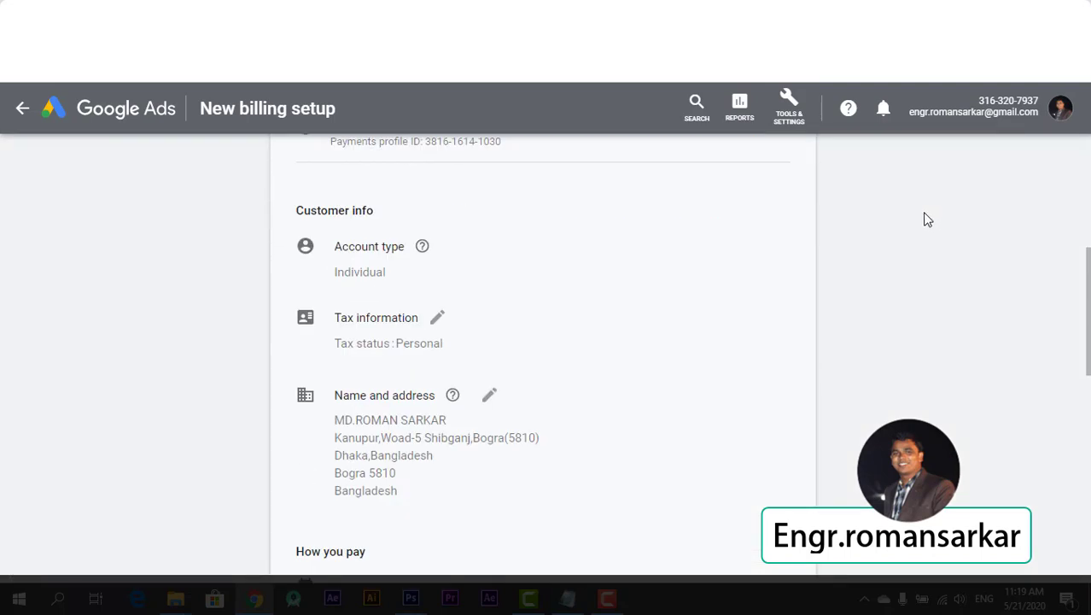
scroll(928, 219, down, 8)
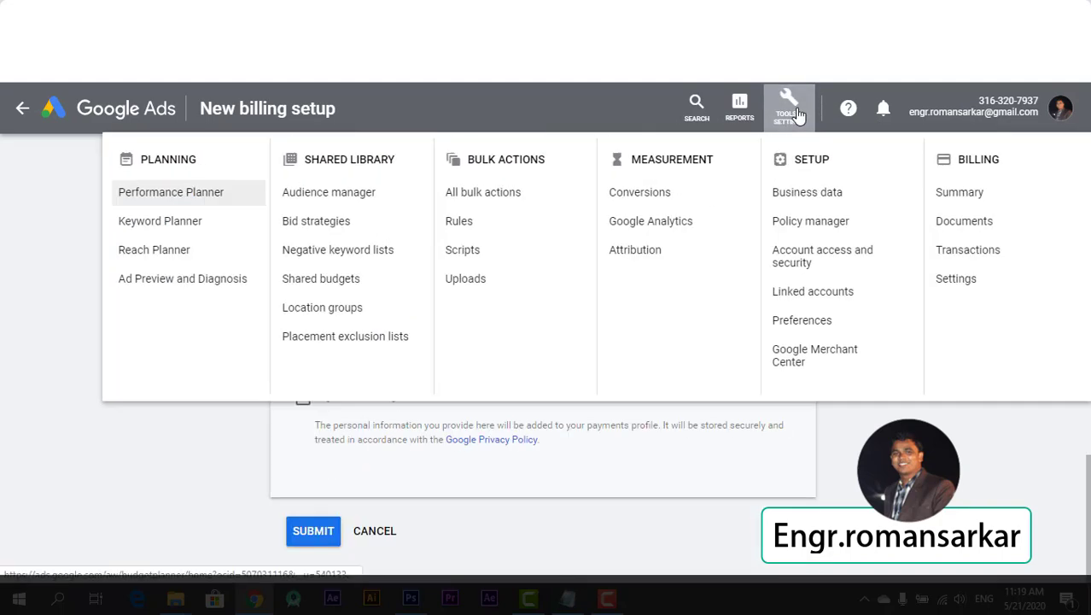
- Open the billing Settings page and look over its payments profile and customer info
click(960, 289)
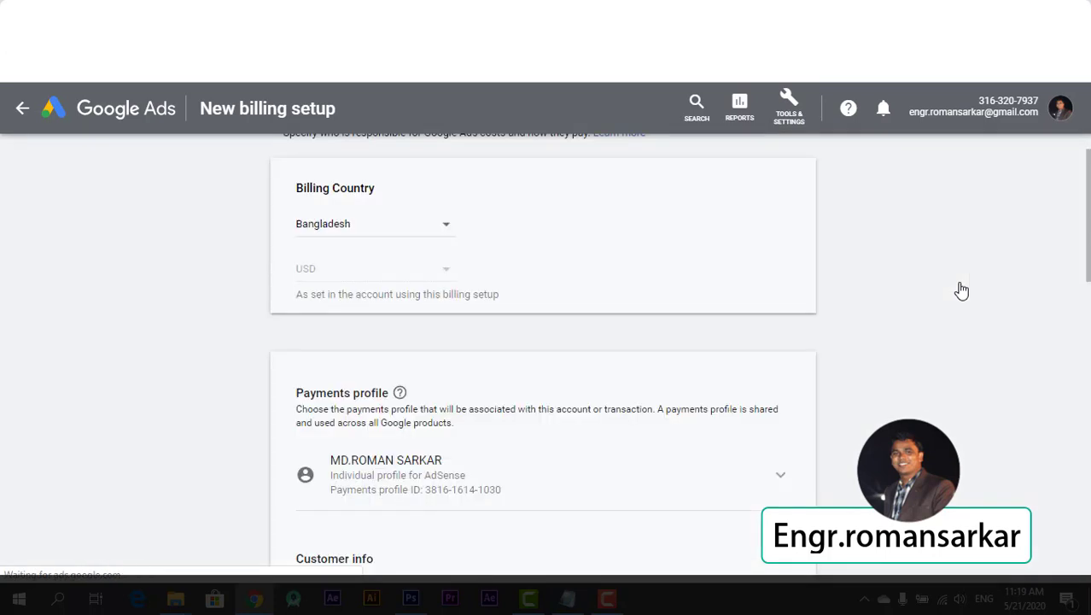
scroll(961, 291, up, 1)
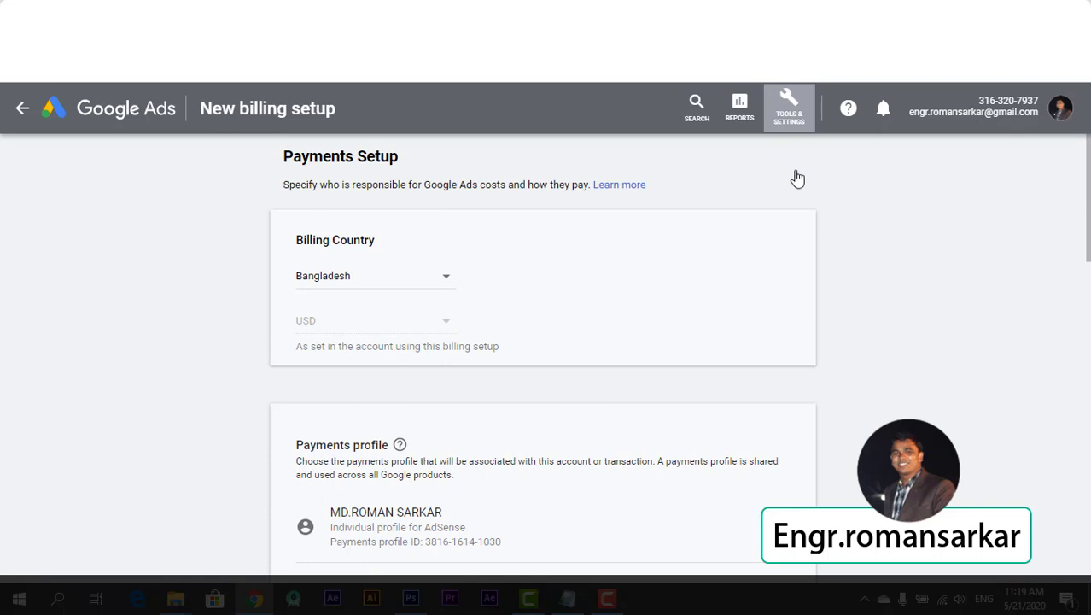
scroll(794, 171, down, 4)
- Open Business data under Setup and view the types of data feed that can be added
click(794, 121)
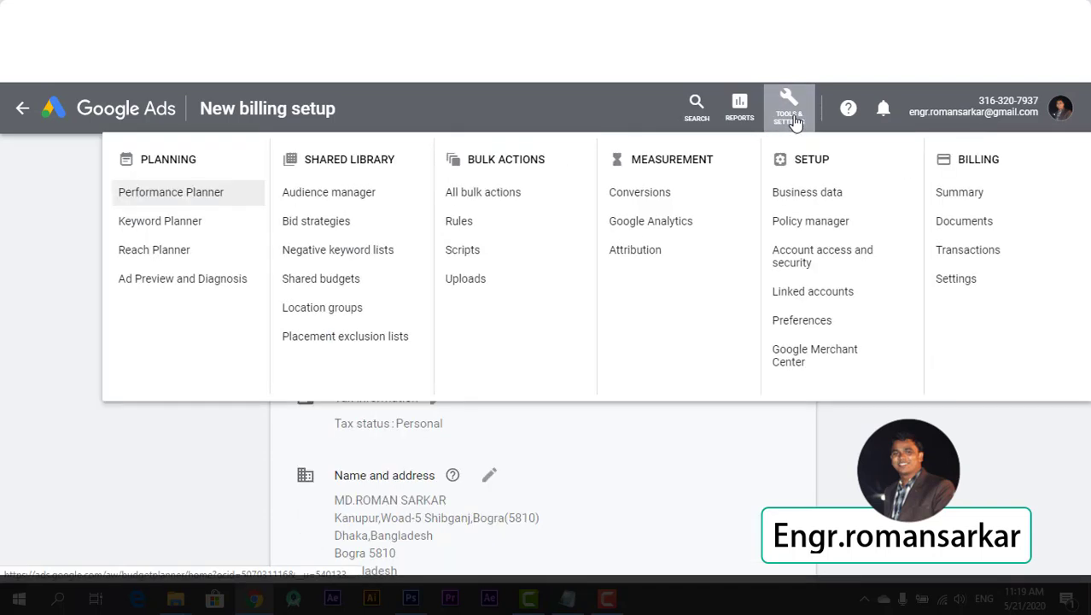
click(832, 203)
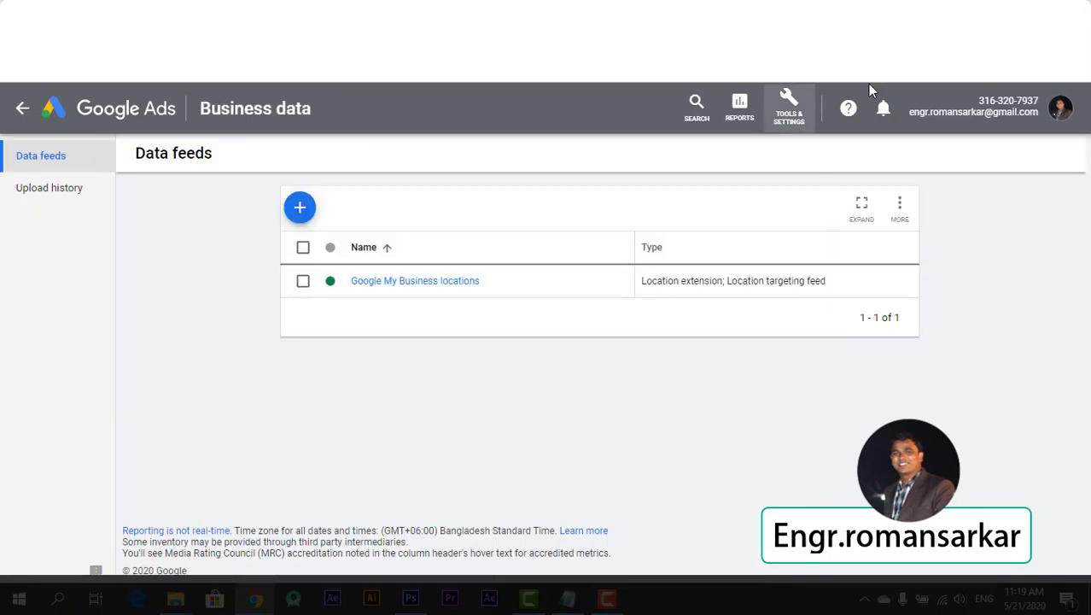
click(789, 108)
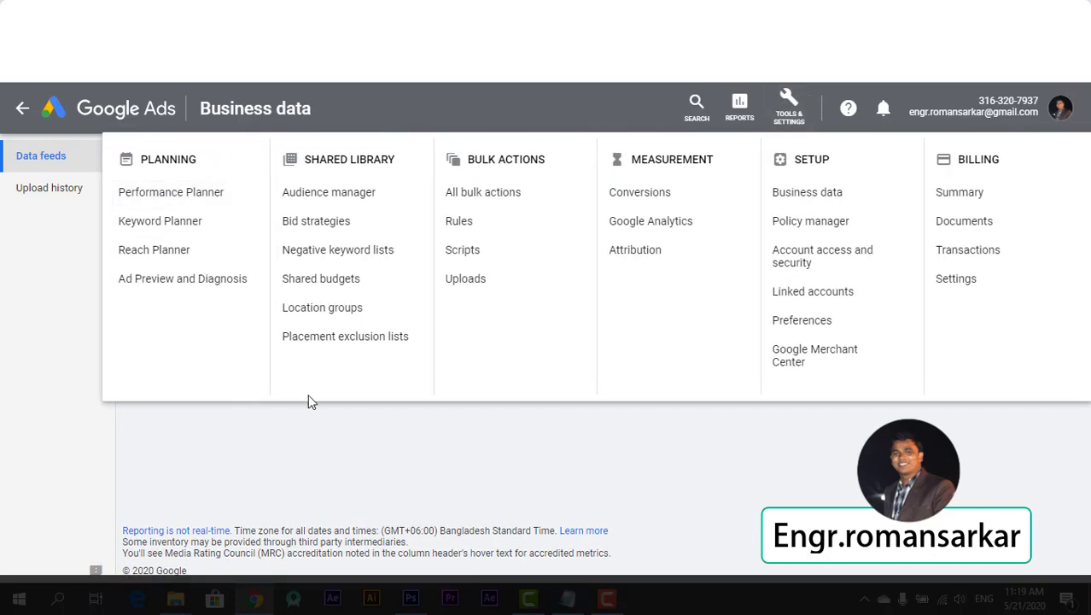
click(279, 440)
click(301, 212)
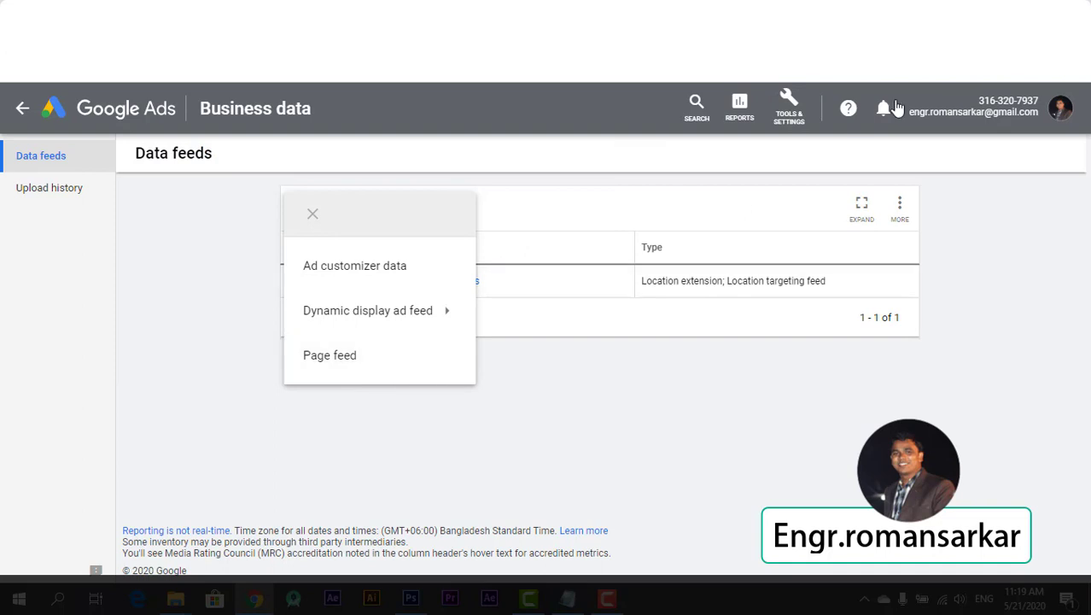
- Open the Linked accounts page of the account setup
click(796, 114)
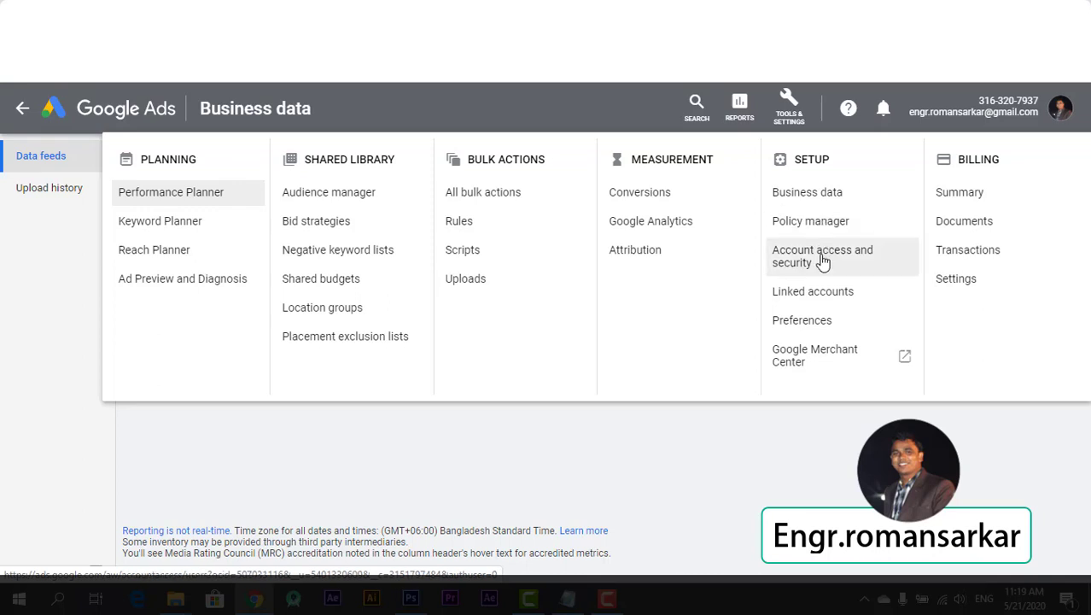
click(822, 300)
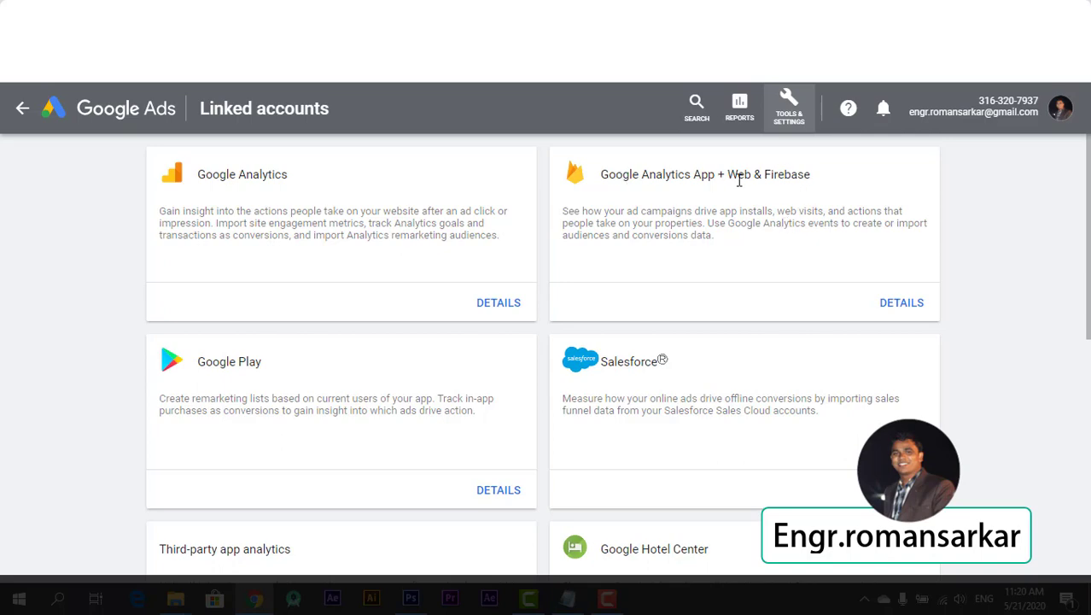
- Look through the services that can be linked to the account, from Google Analytics down to Search Console and Ads Data Hub
scroll(739, 180, down, 5)
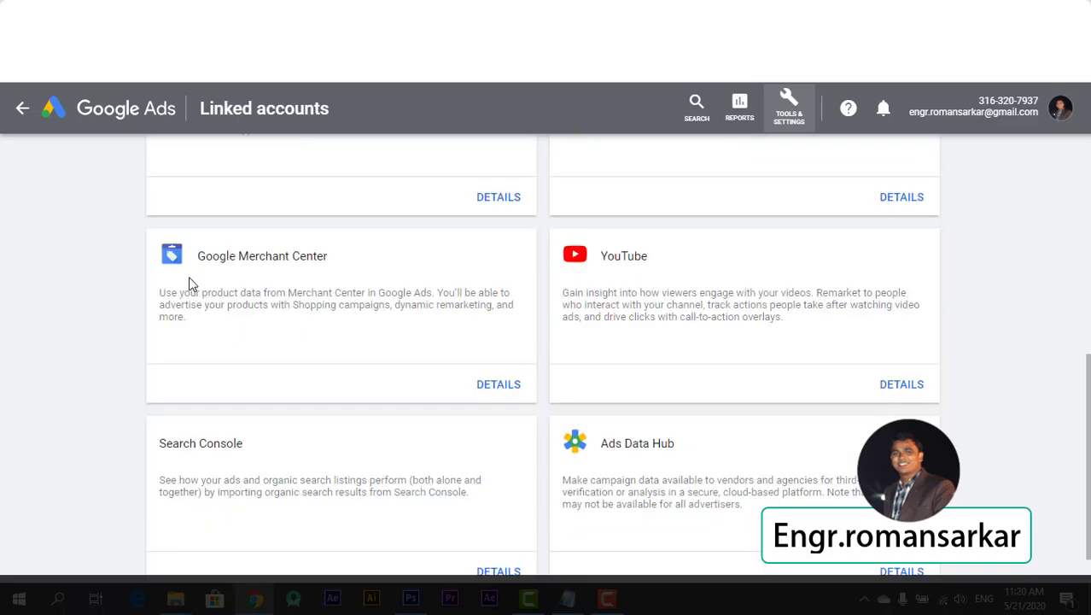
scroll(513, 423, down, 1)
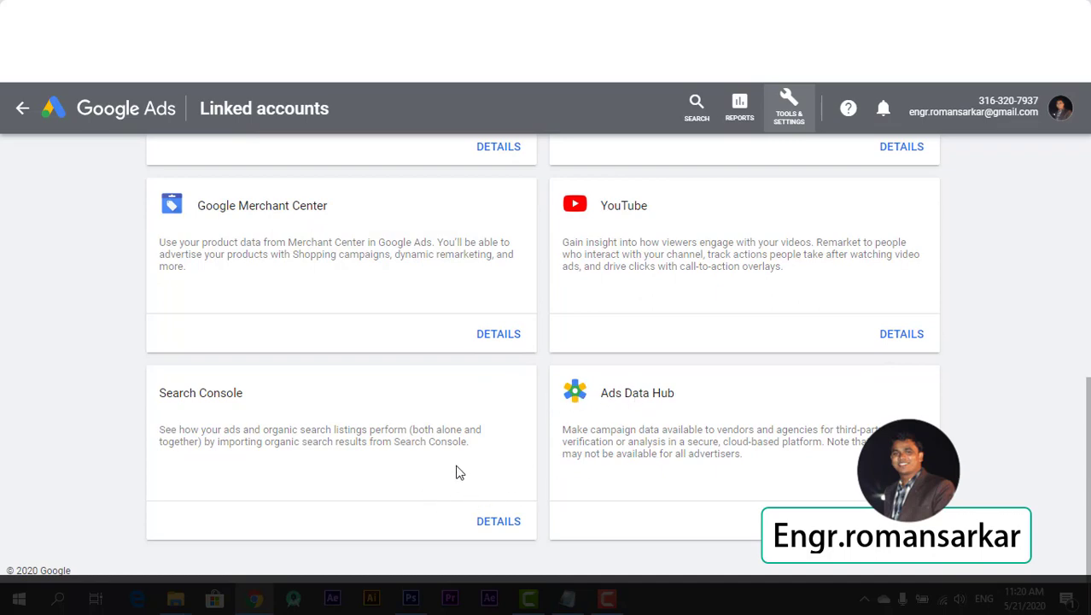
scroll(715, 340, up, 6)
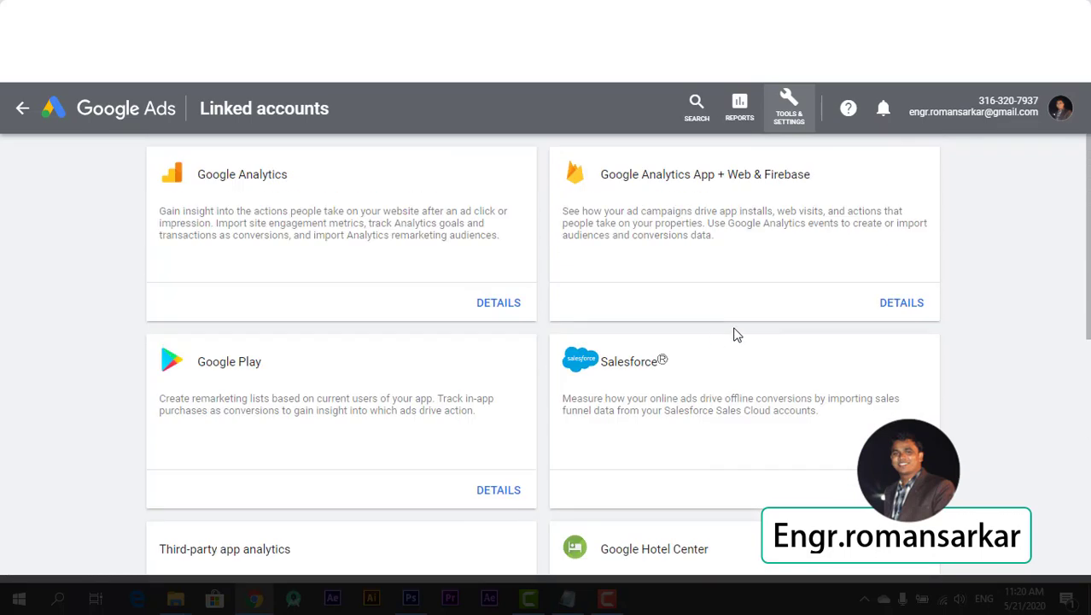
click(787, 108)
click(66, 538)
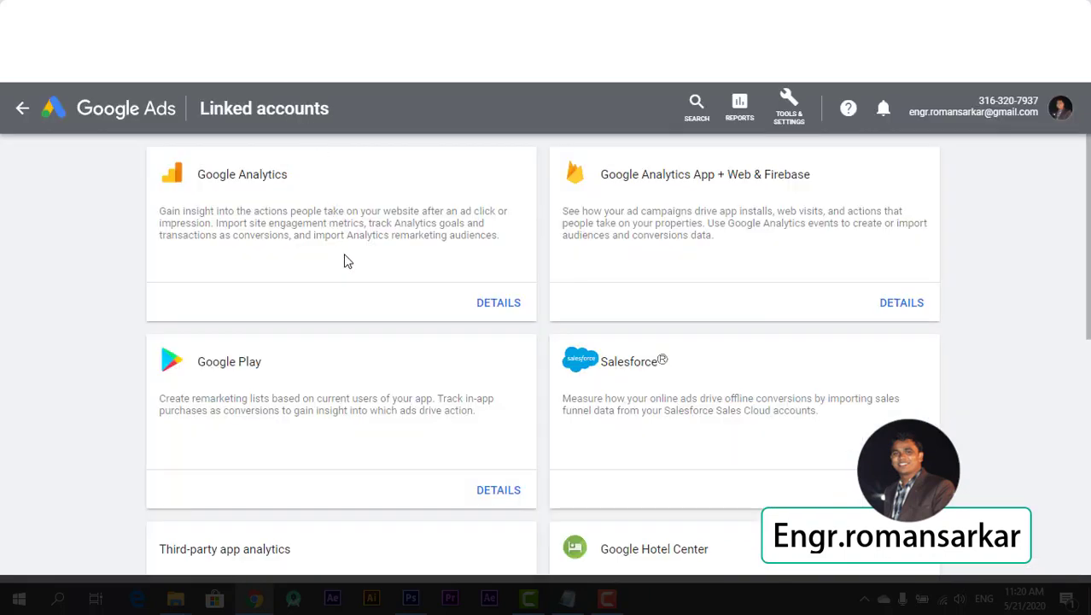
scroll(344, 254, down, 6)
scroll(346, 255, up, 6)
- Open the account Preferences under Setup, look them over and expand the display language and number format settings
click(785, 118)
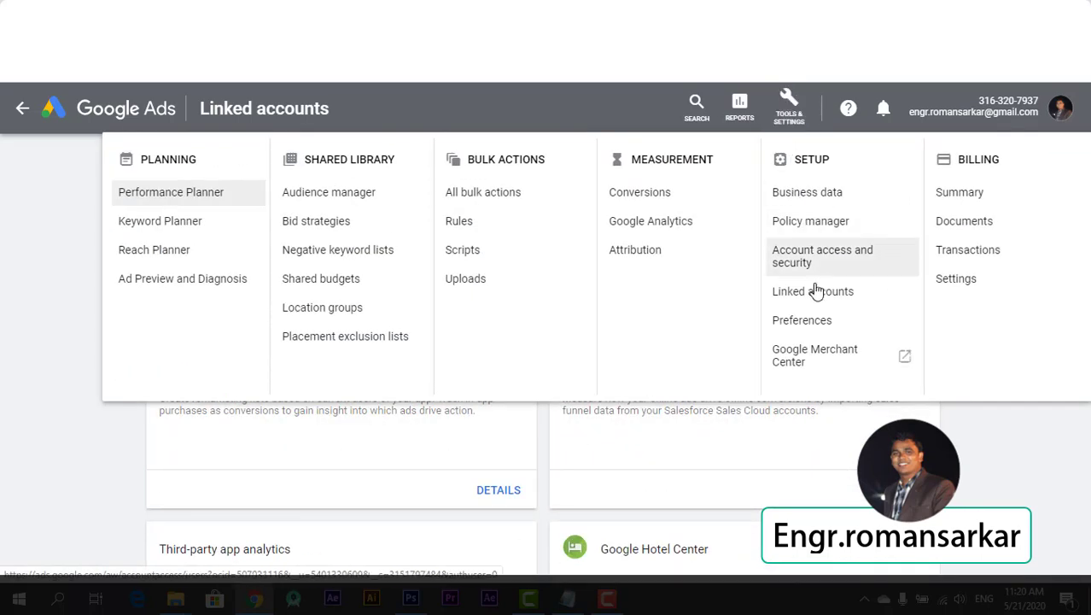
click(817, 329)
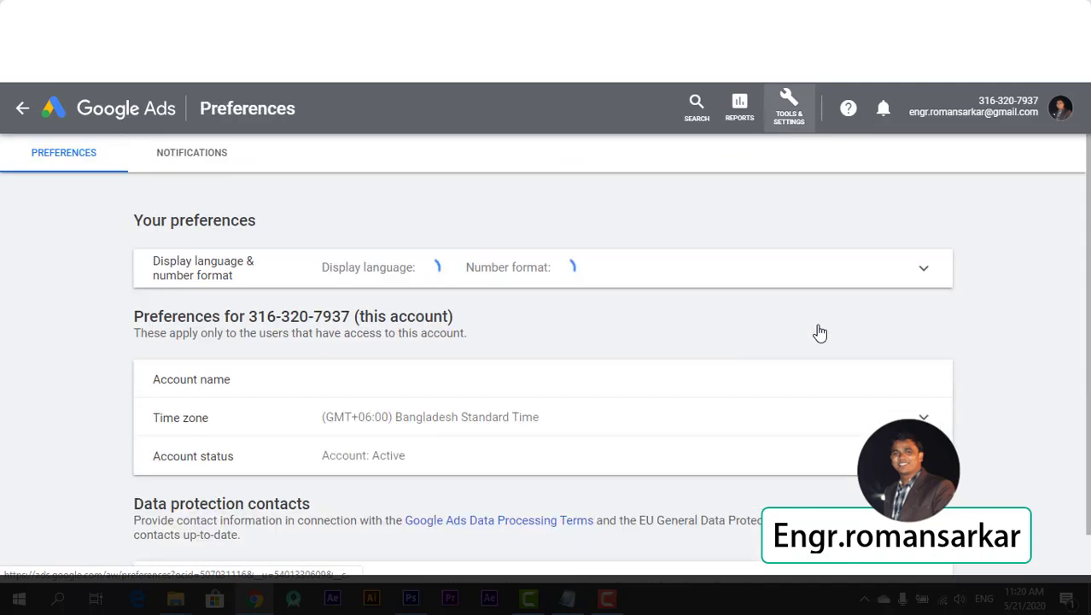
scroll(708, 309, down, 1)
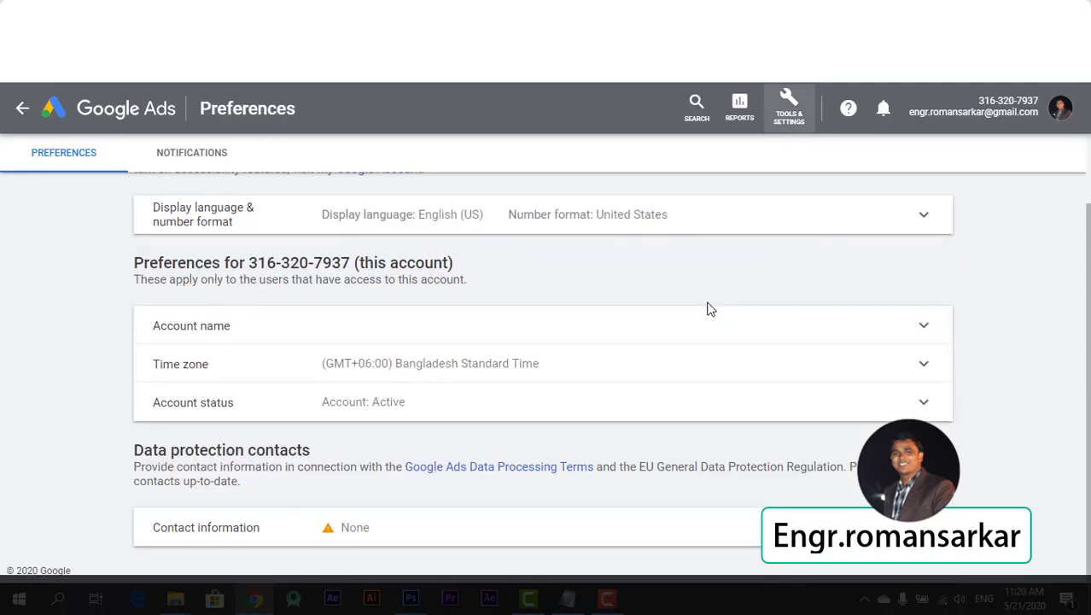
scroll(708, 309, up, 1)
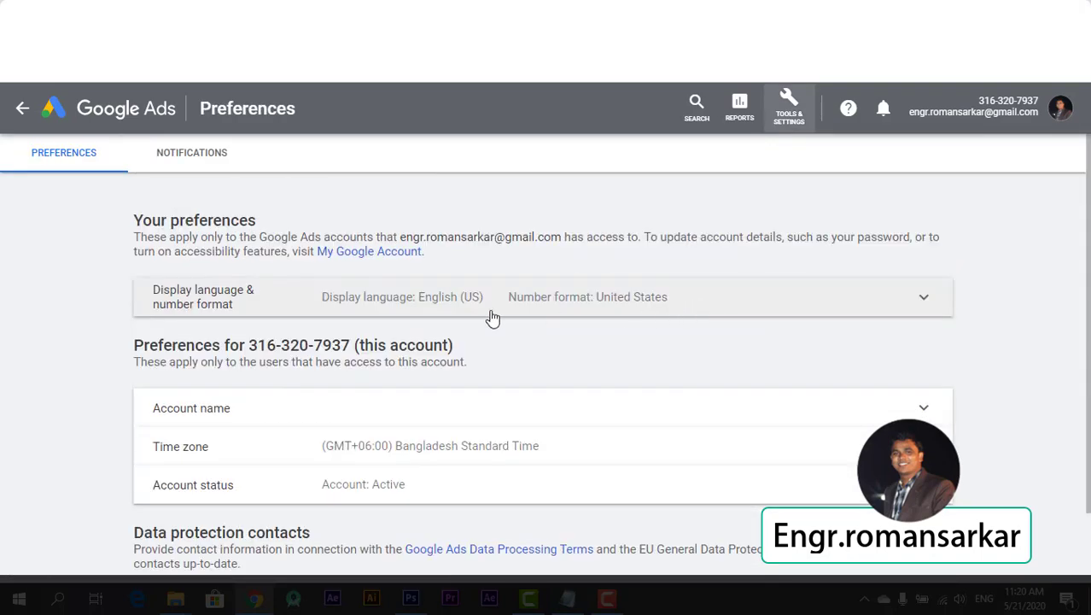
click(431, 305)
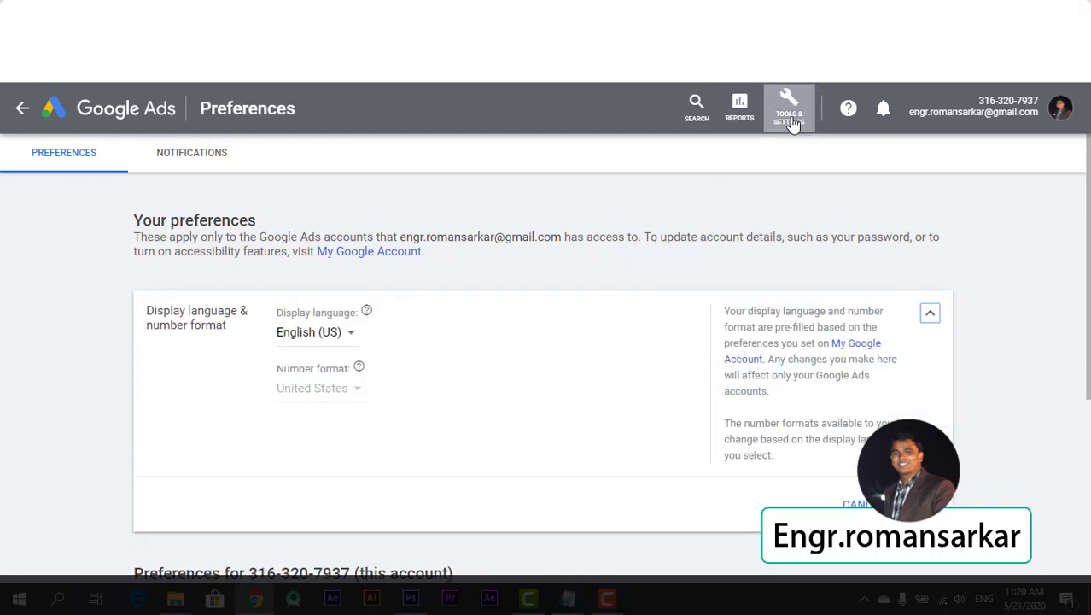
- Open the Google Merchant Center site from Setup, dismiss its COVID-19 banner and read through the page down to the frequently asked questions
click(790, 110)
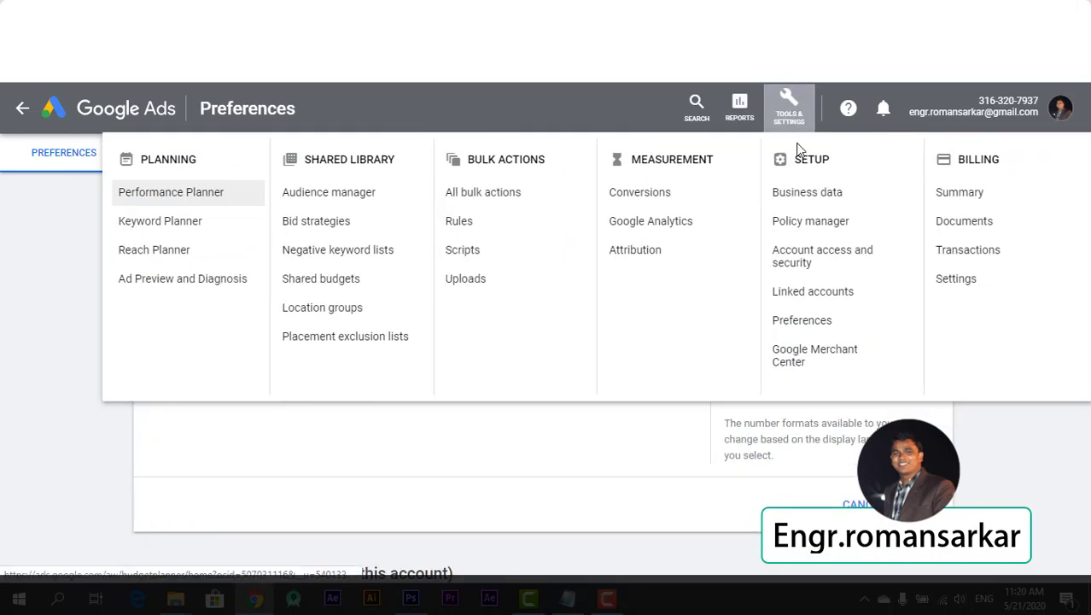
click(800, 353)
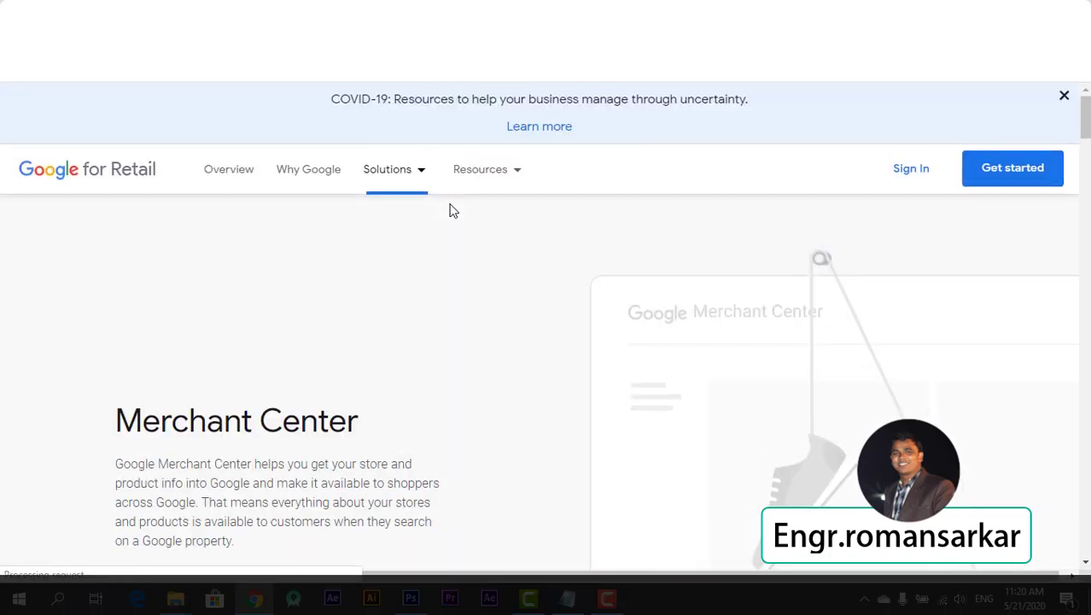
click(1066, 99)
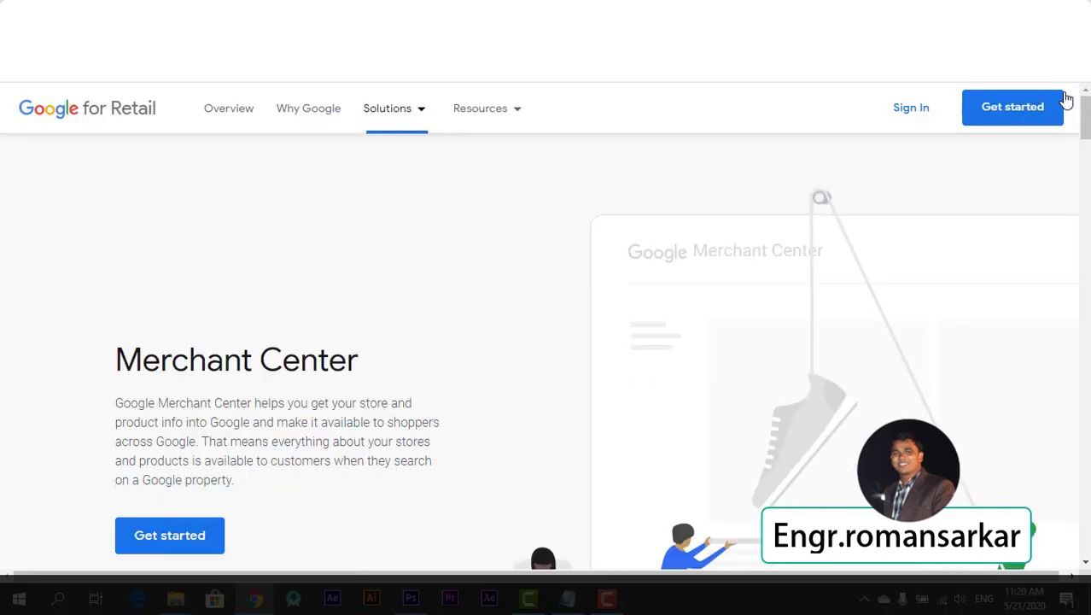
scroll(602, 269, down, 5)
scroll(623, 299, down, 2)
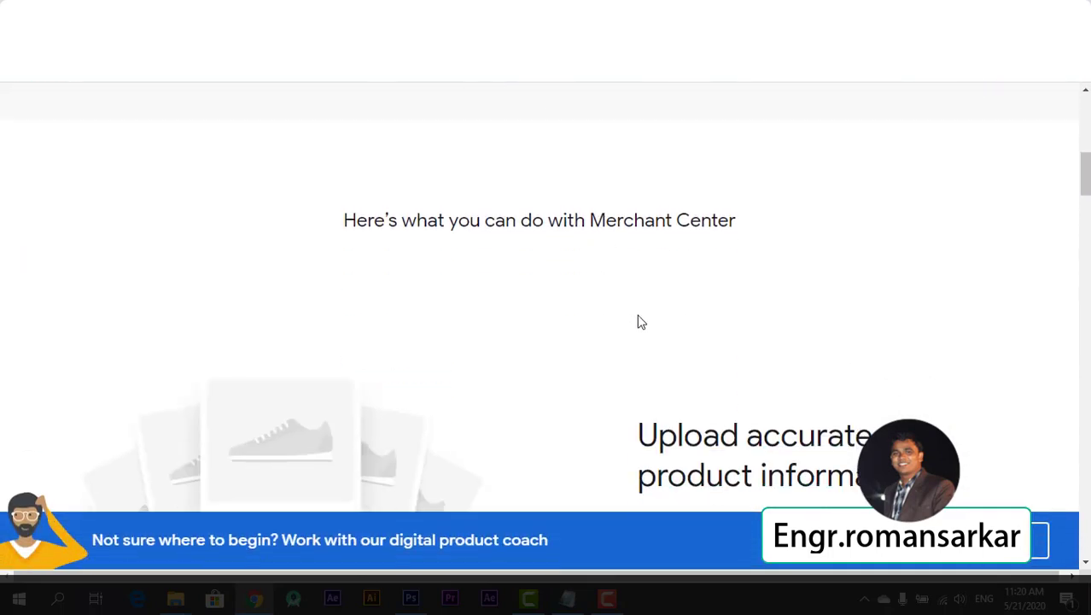
scroll(641, 414, down, 9)
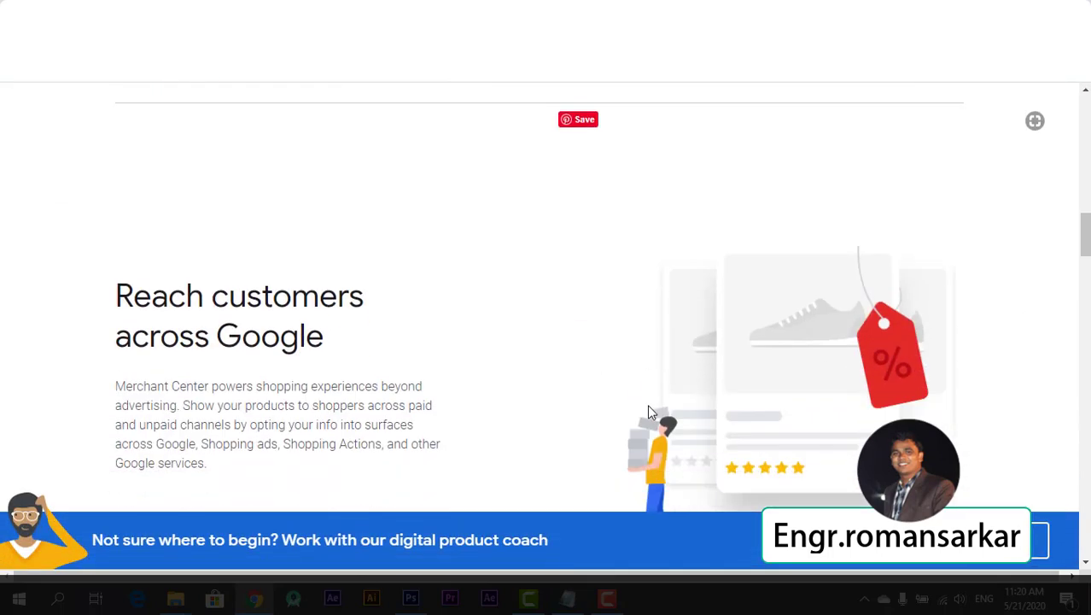
scroll(647, 401, down, 12)
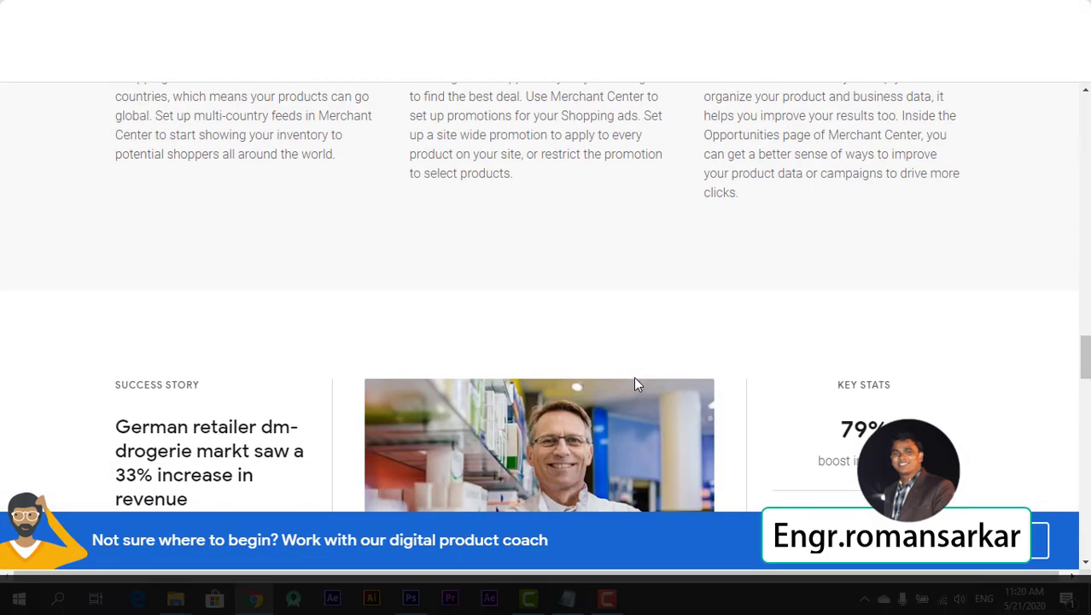
scroll(635, 376, down, 15)
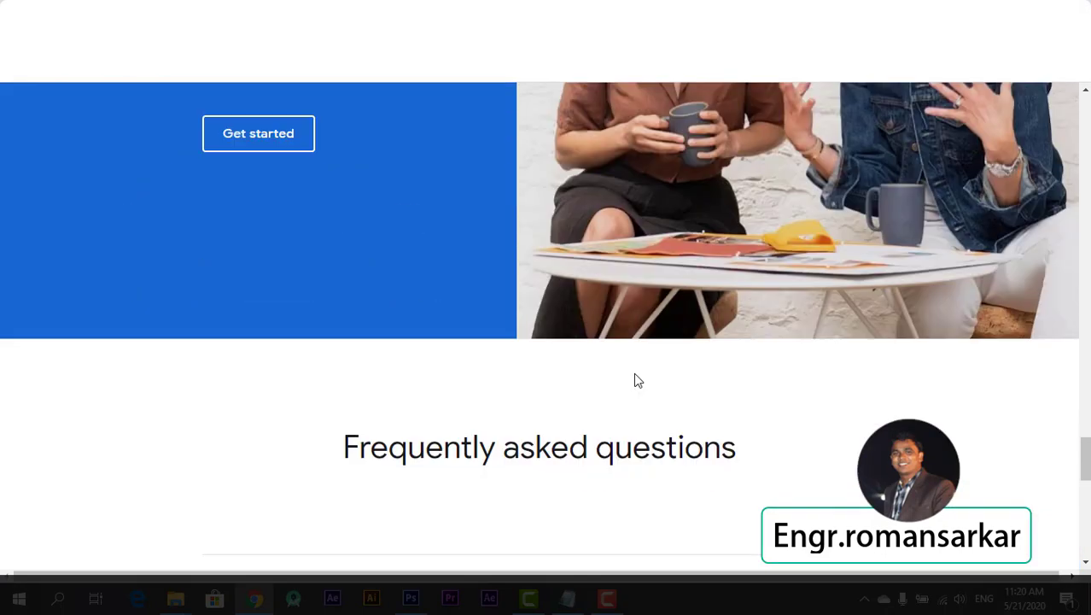
scroll(636, 379, down, 5)
scroll(634, 369, up, 18)
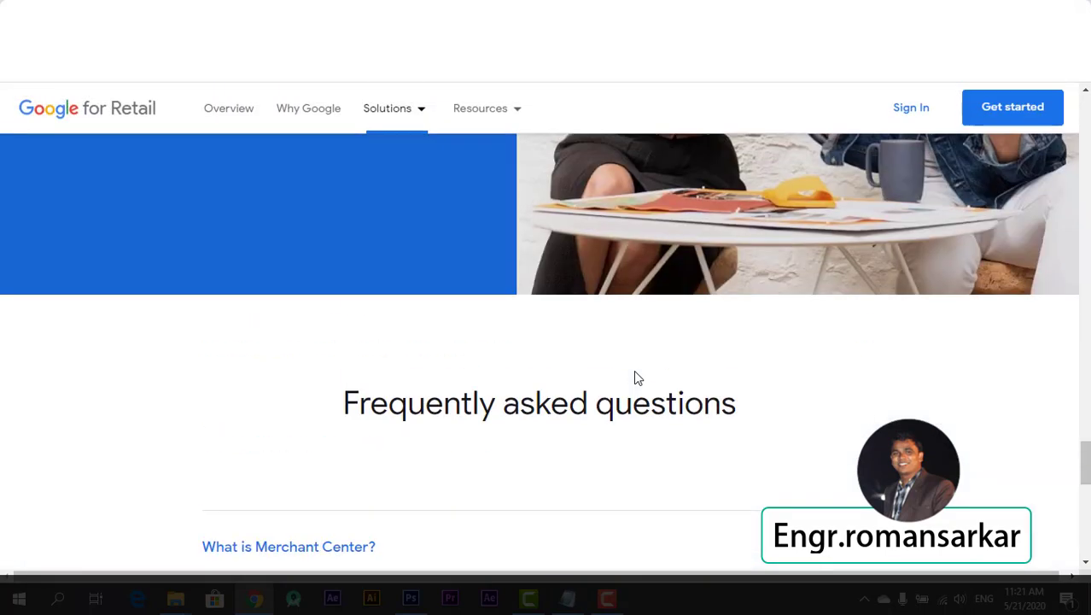
scroll(633, 367, up, 15)
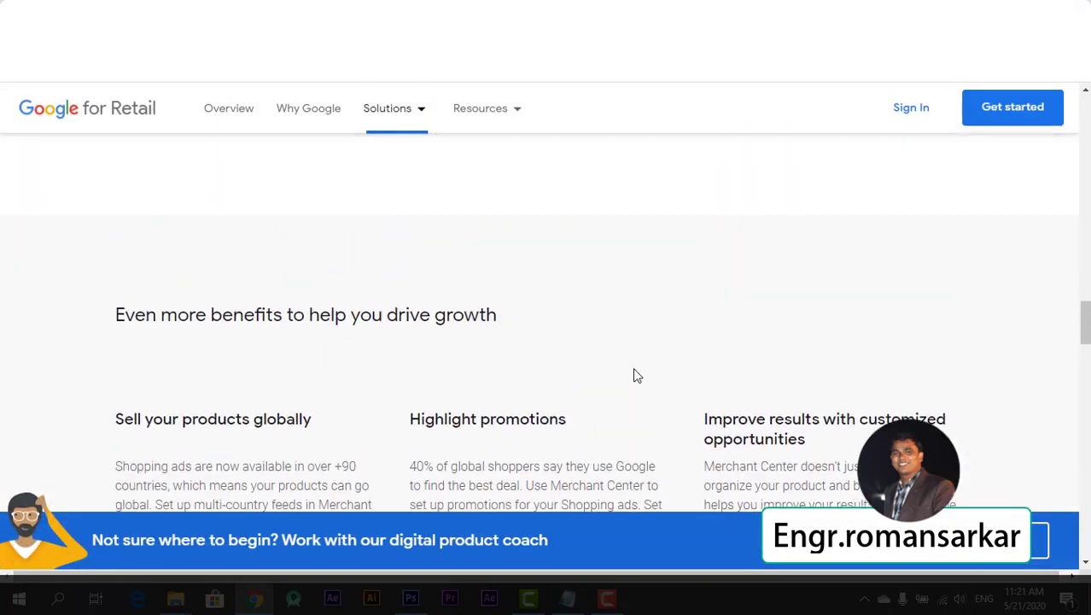
scroll(634, 372, up, 10)
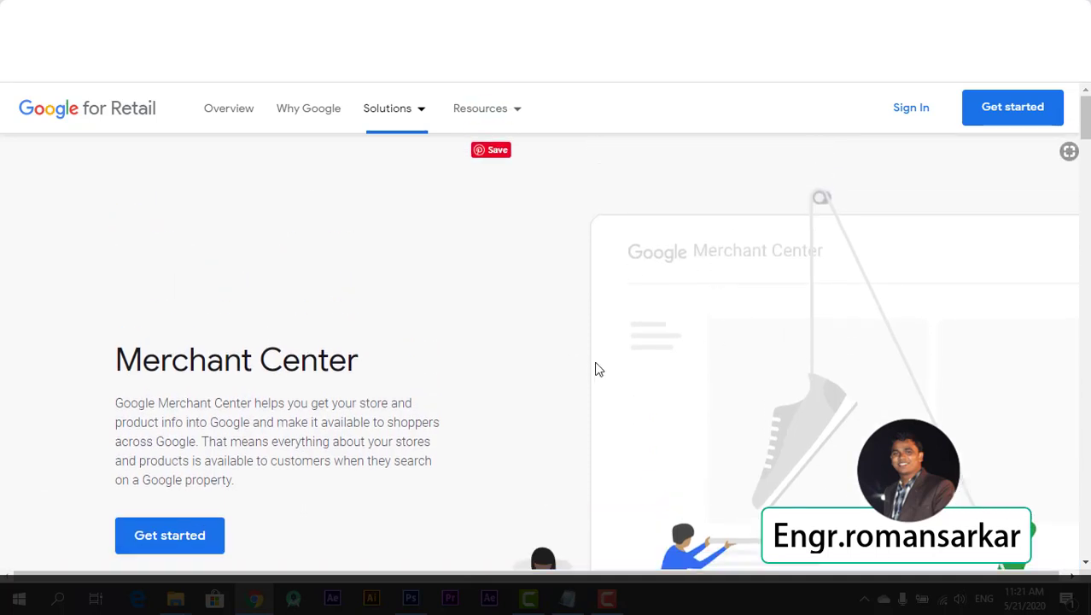
- Open the Get started page for Merchant Center and look over its retail solutions and account setup steps
scroll(597, 369, down, 1)
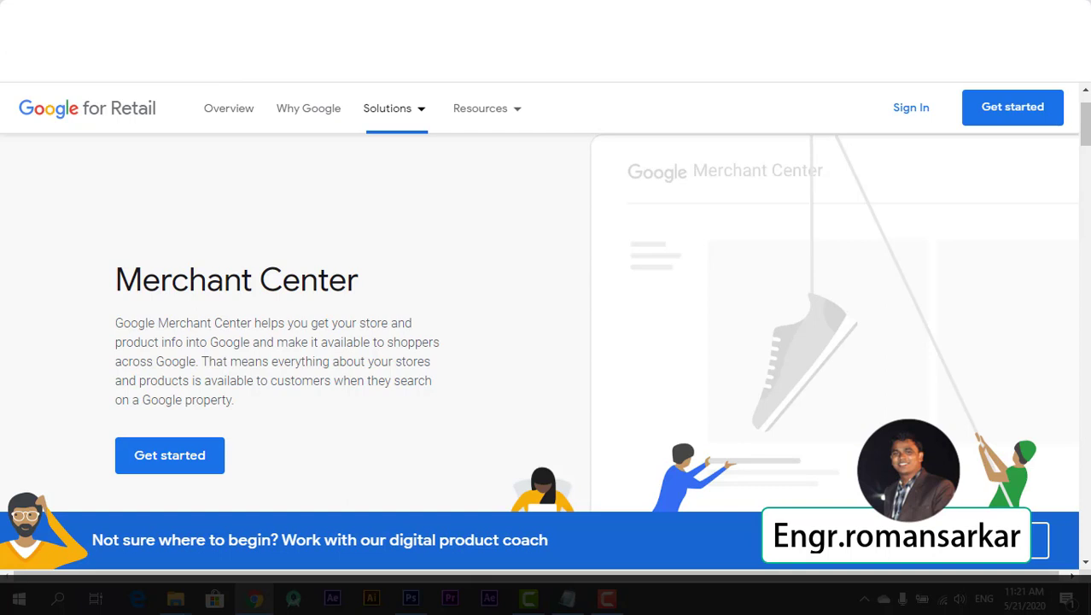
scroll(182, 317, down, 2)
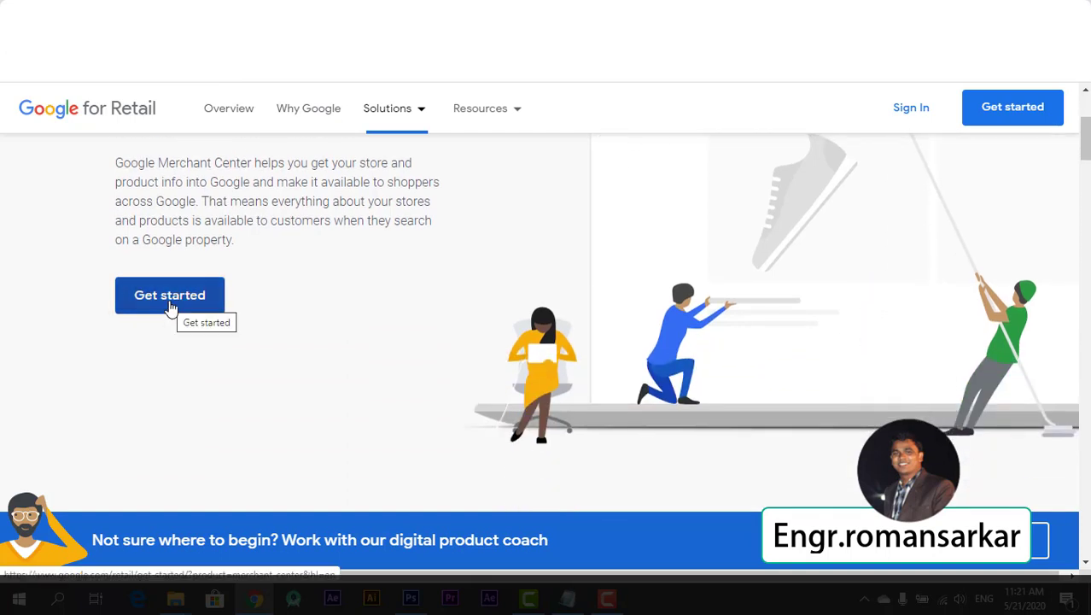
click(171, 308)
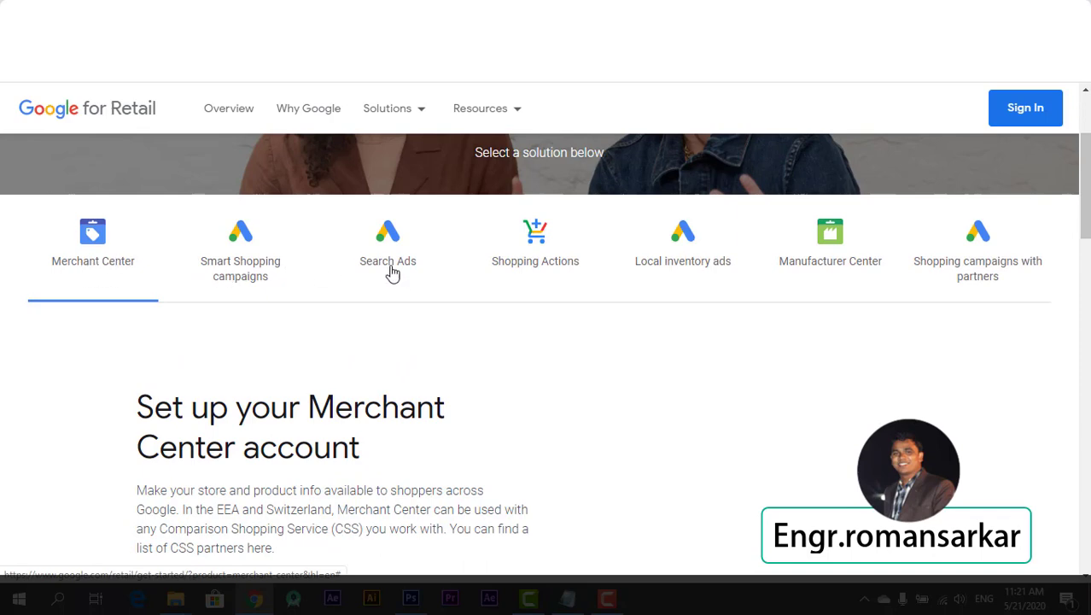
scroll(1055, 332, down, 5)
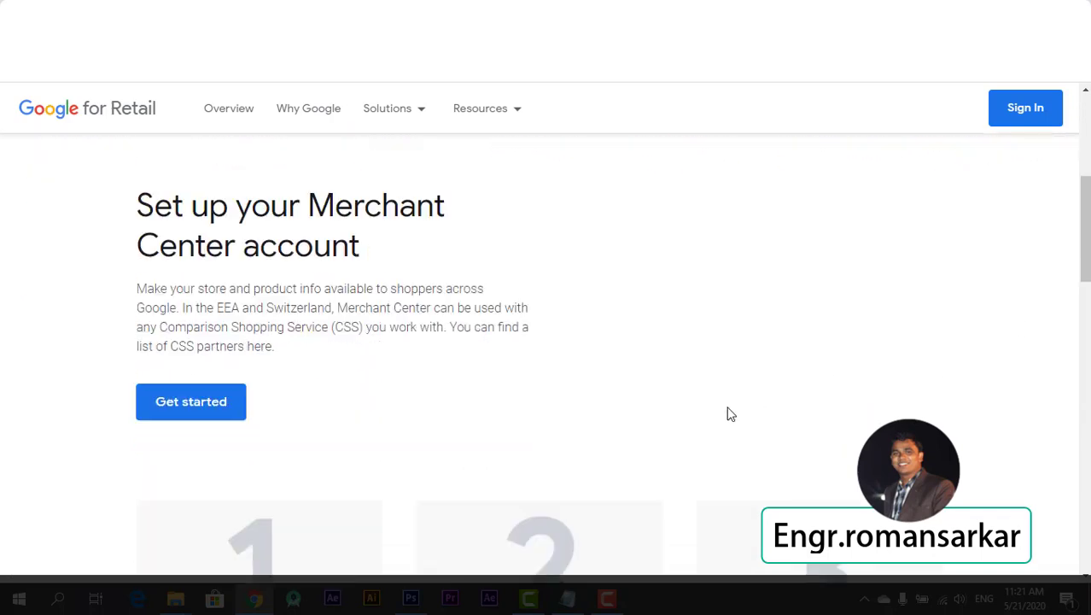
scroll(220, 319, down, 3)
scroll(219, 320, up, 4)
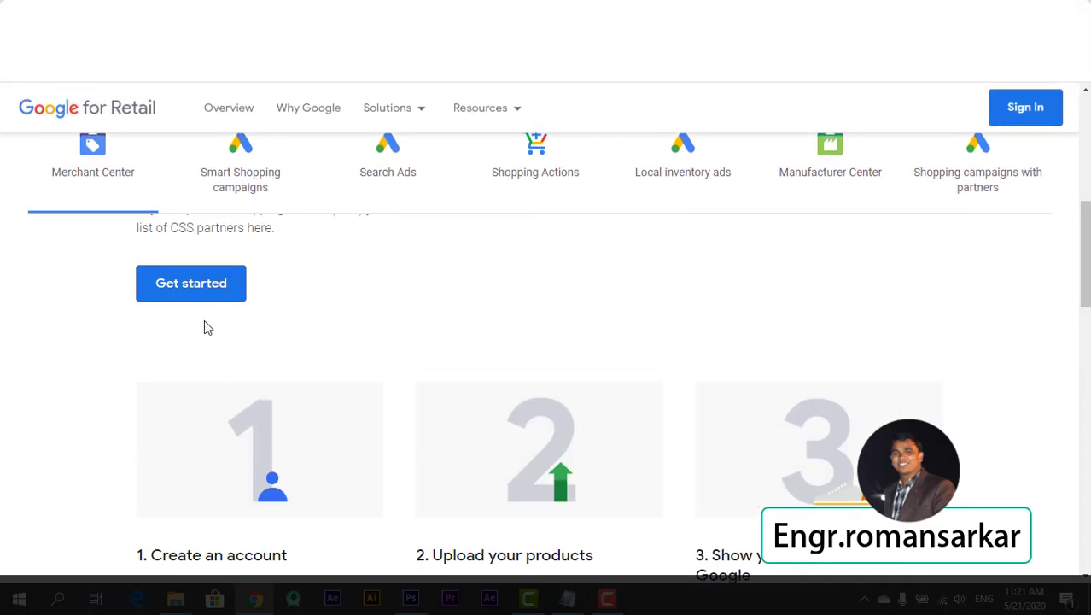
- Start the Merchant Center account setup and look over the business information form
click(205, 294)
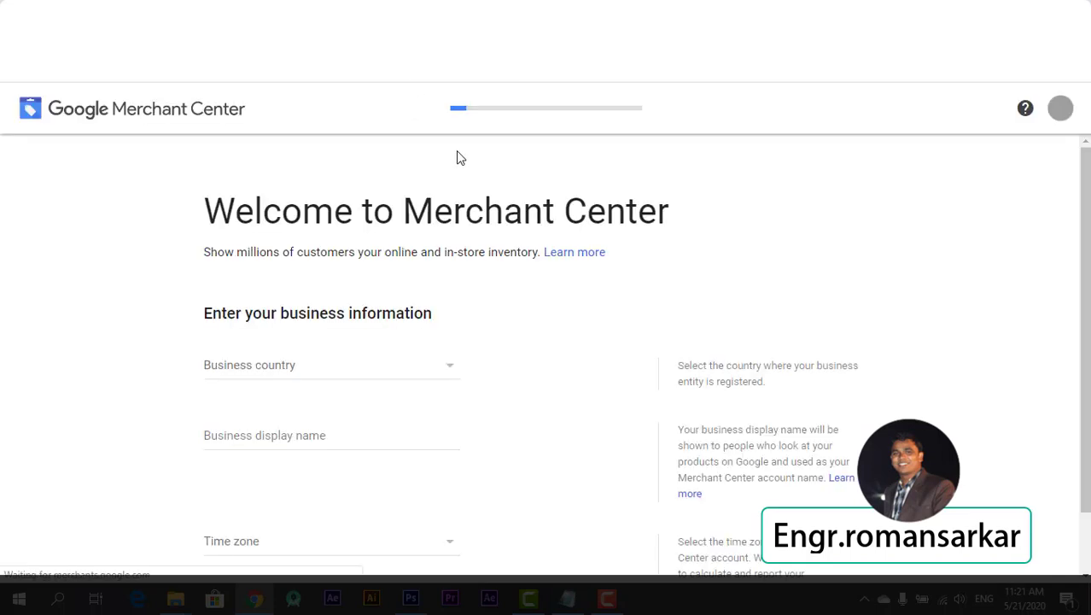
scroll(368, 312, down, 1)
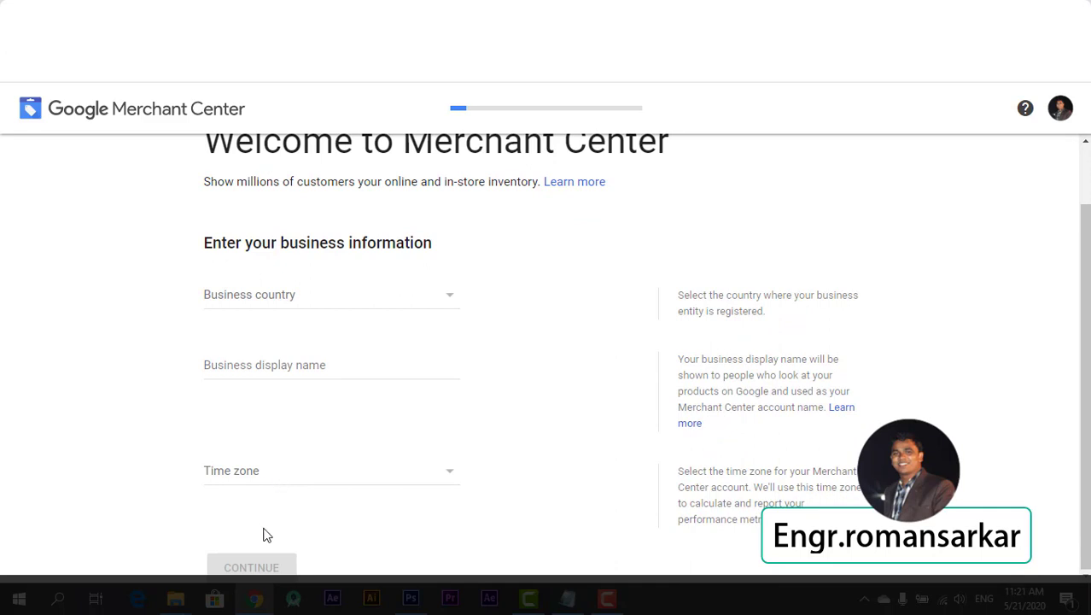
scroll(271, 525, up, 1)
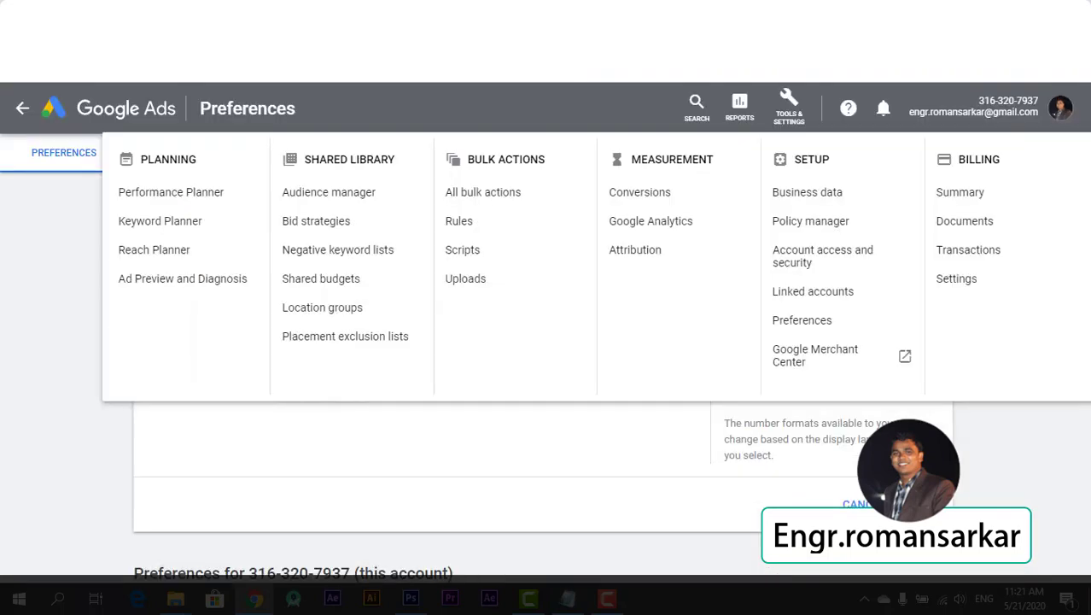
- Back in Google Ads, open Google Analytics from the Measurement tools, then return to the Preferences page
click(781, 122)
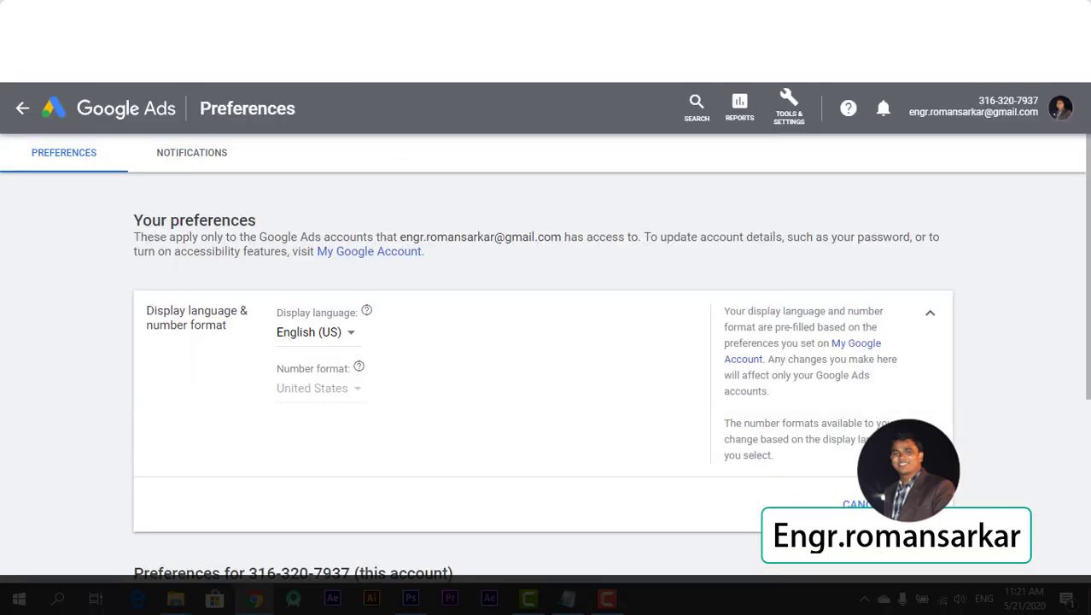
click(794, 120)
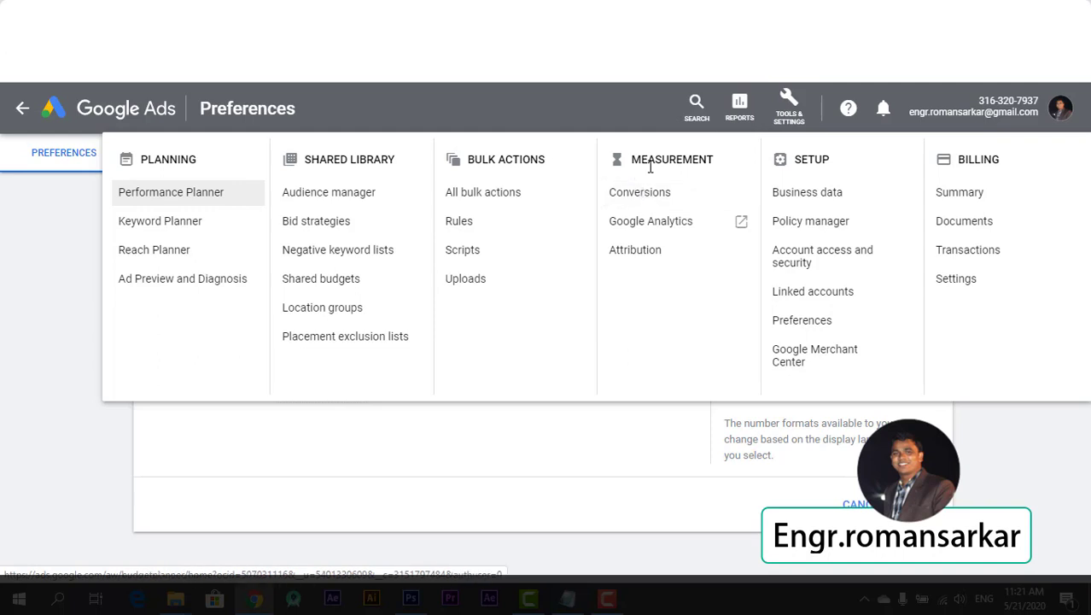
click(662, 224)
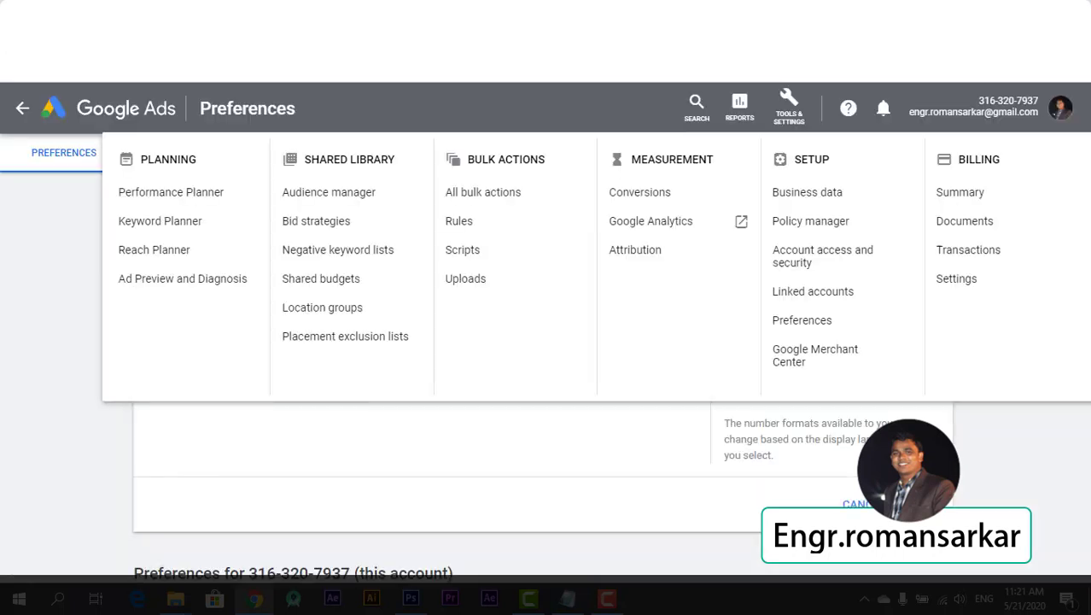
click(620, 243)
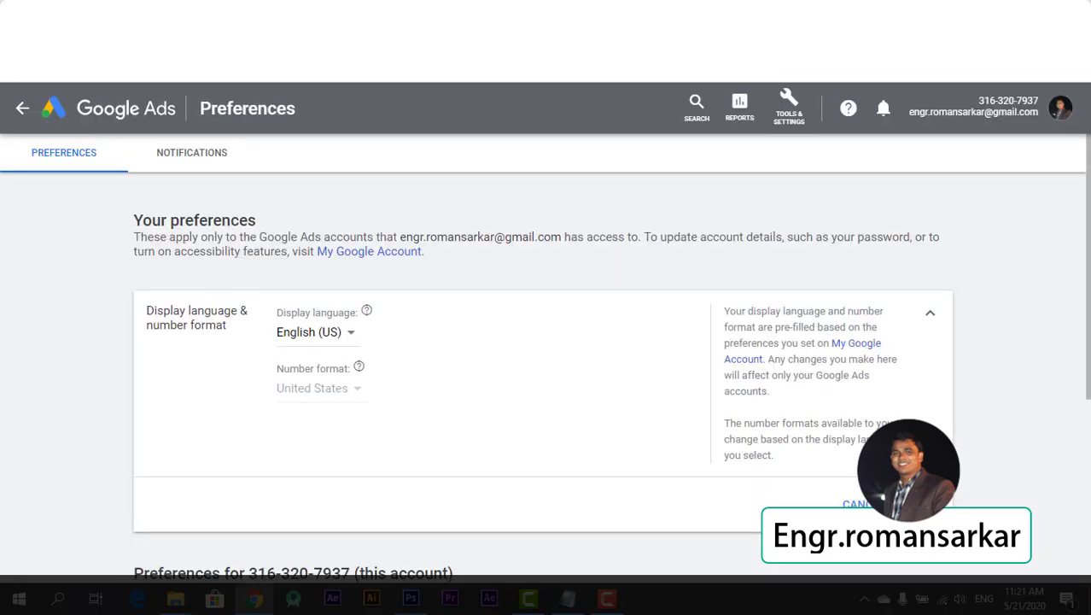
- Open the automated Rules page under Bulk Actions and view the types of rule that can be added
click(792, 118)
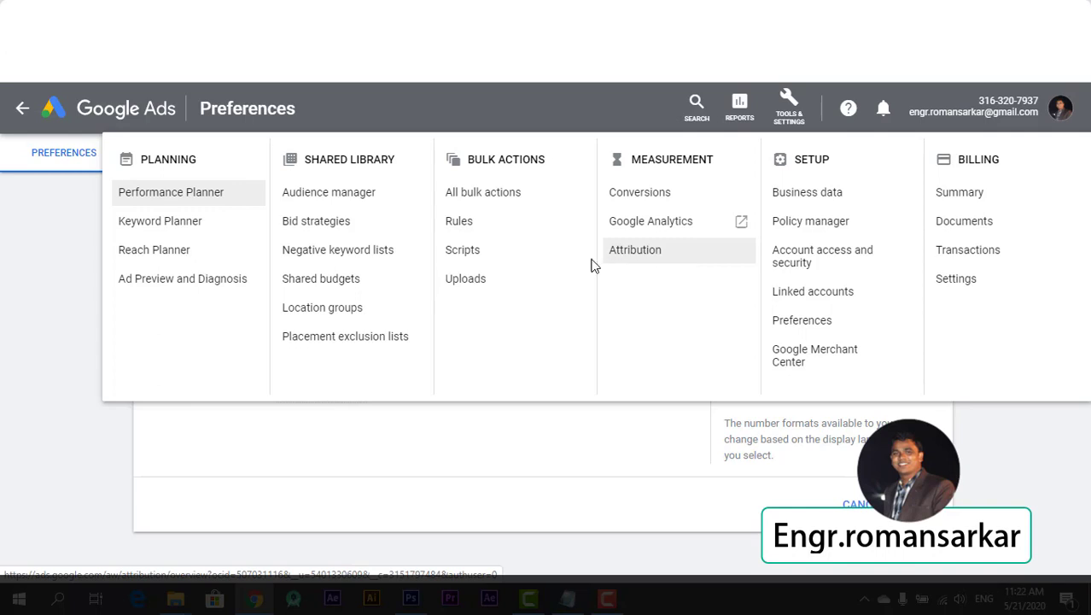
click(503, 234)
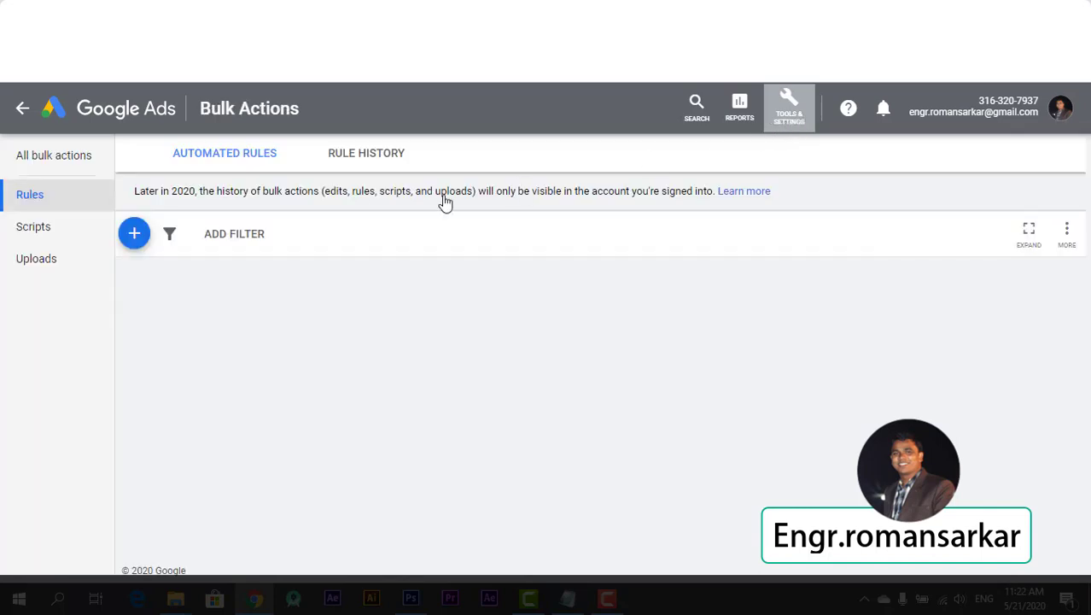
click(133, 236)
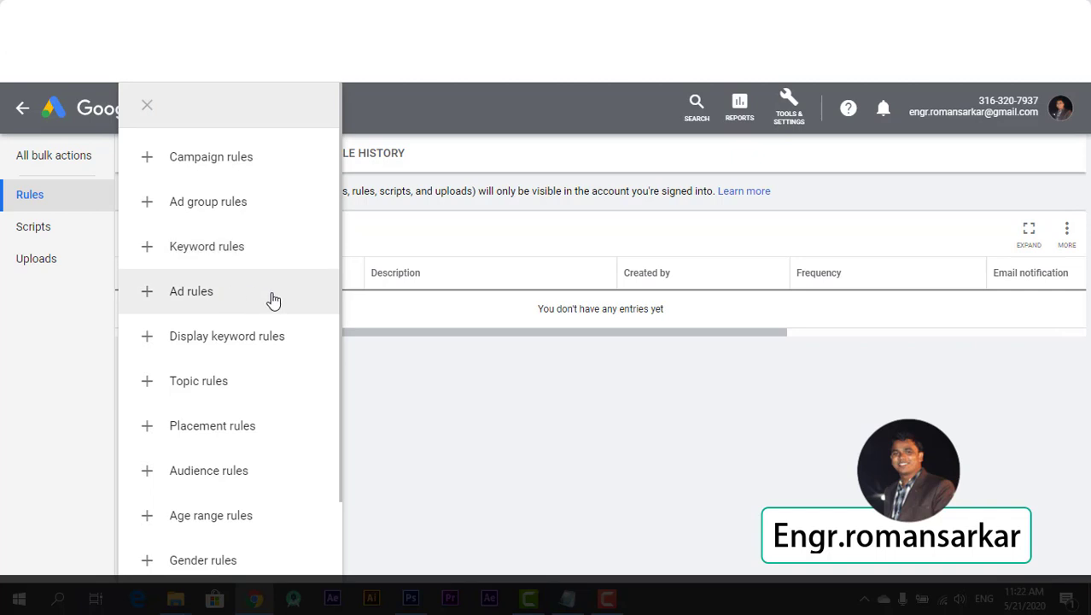
scroll(261, 483, down, 1)
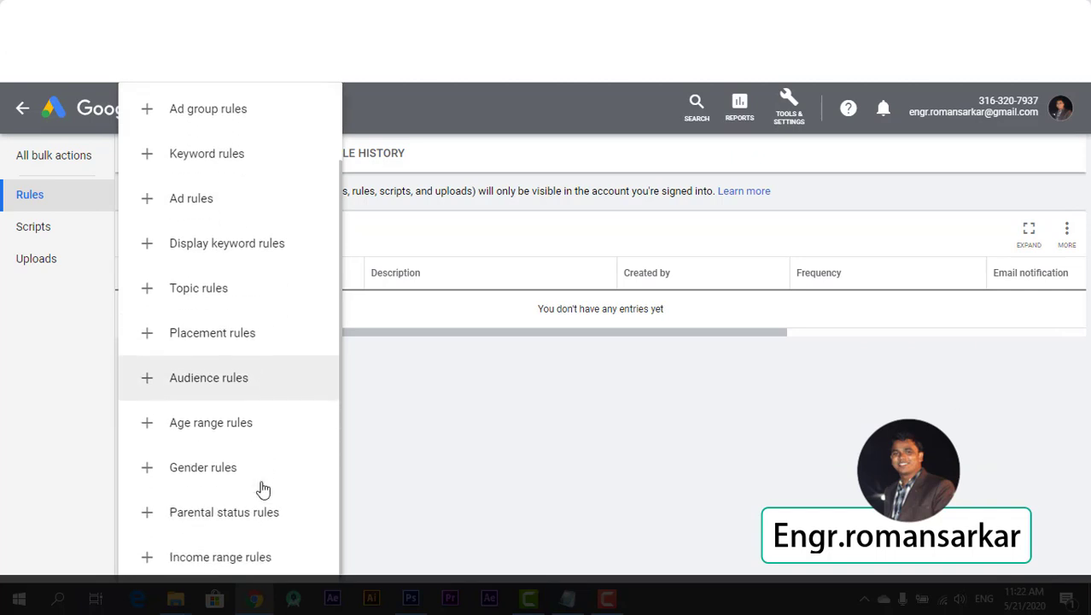
- Close the rule type list, open Audience manager and view the remarketing audience types that can be added
scroll(261, 487, up, 1)
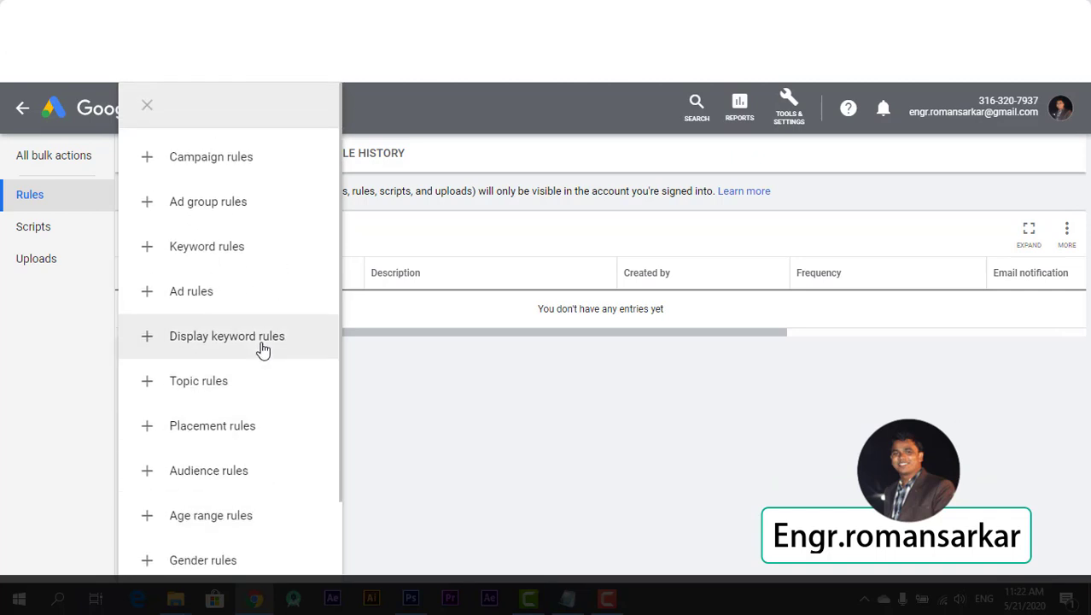
click(527, 458)
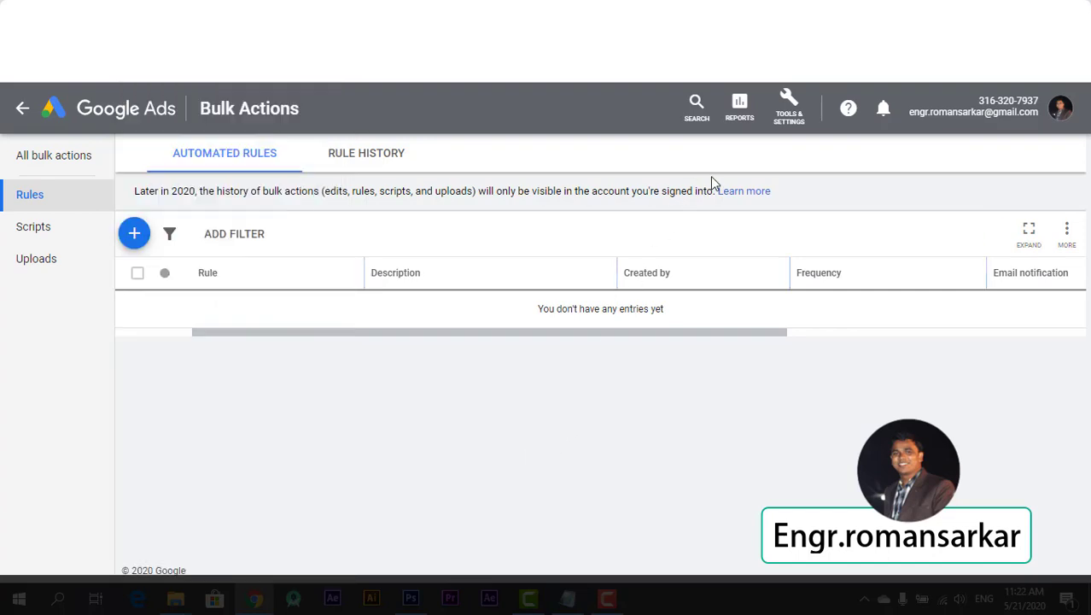
click(791, 114)
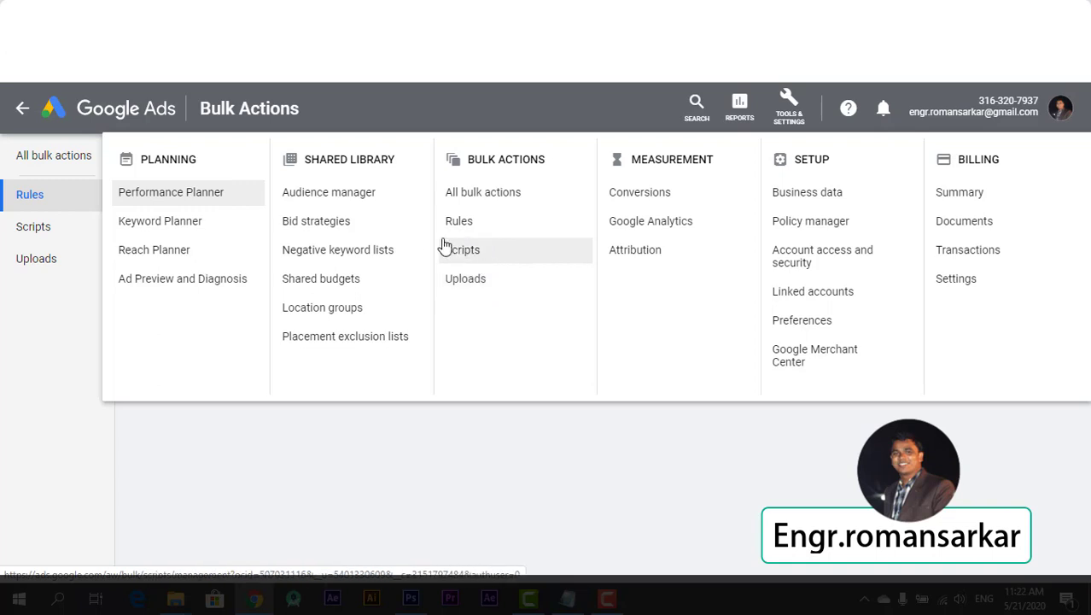
click(371, 200)
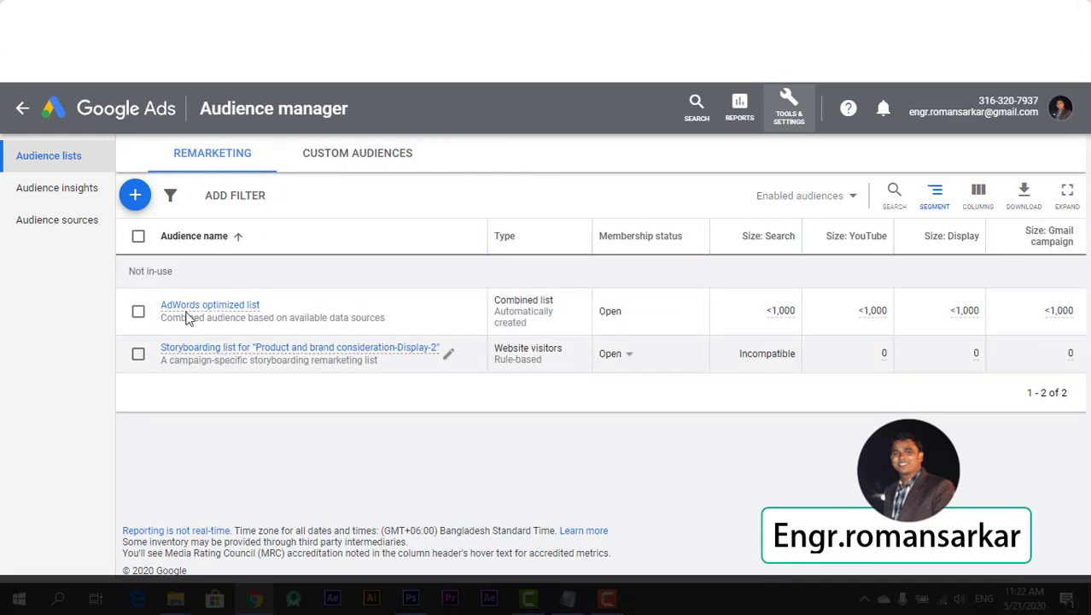
click(142, 202)
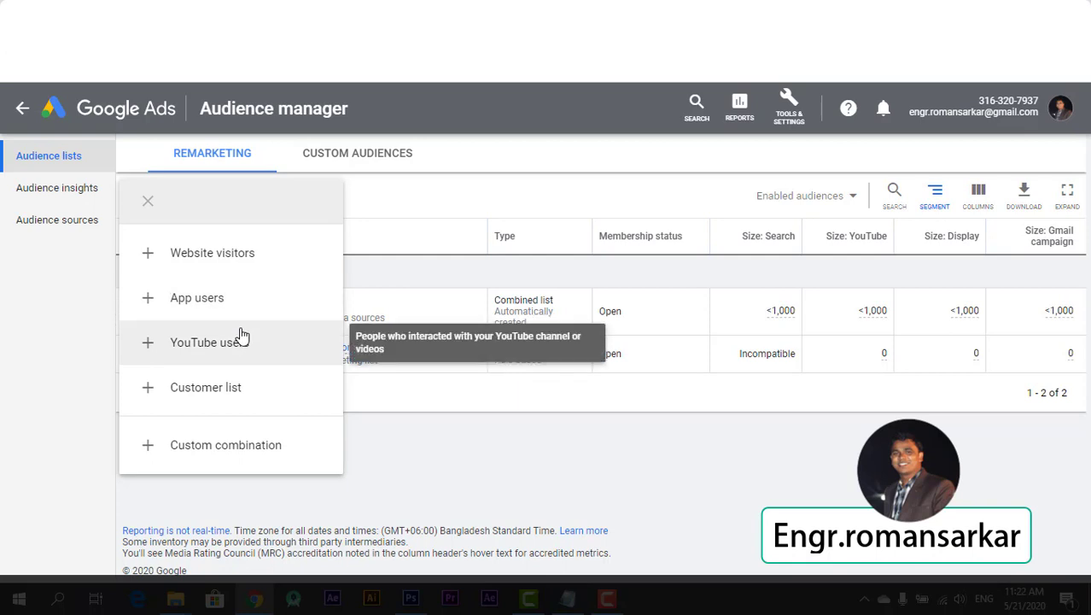
- Switch to custom audiences in Audience manager and view the audience types that can be created
click(342, 152)
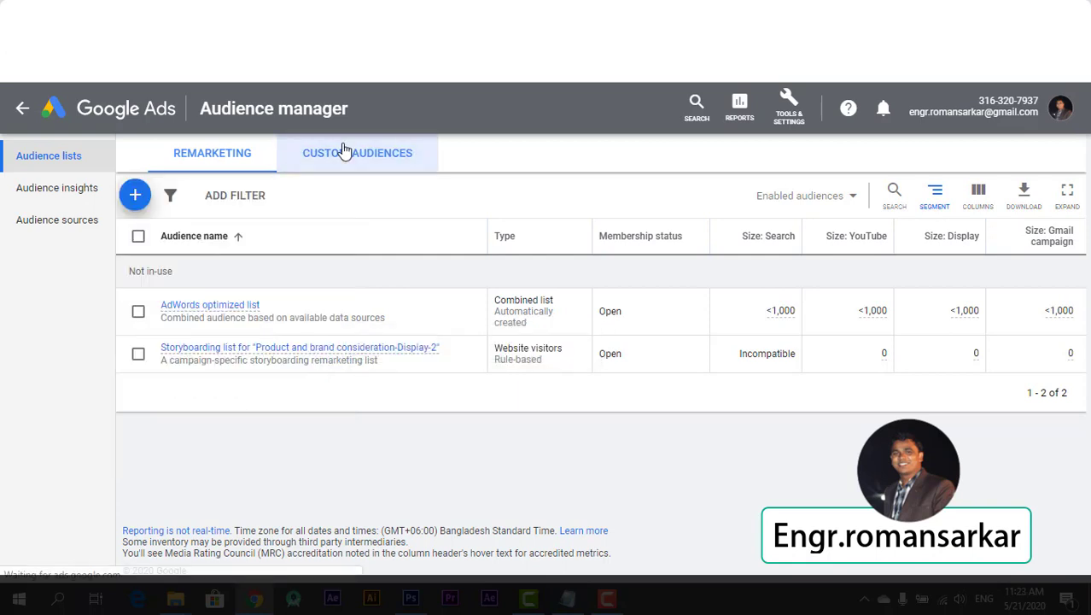
click(342, 151)
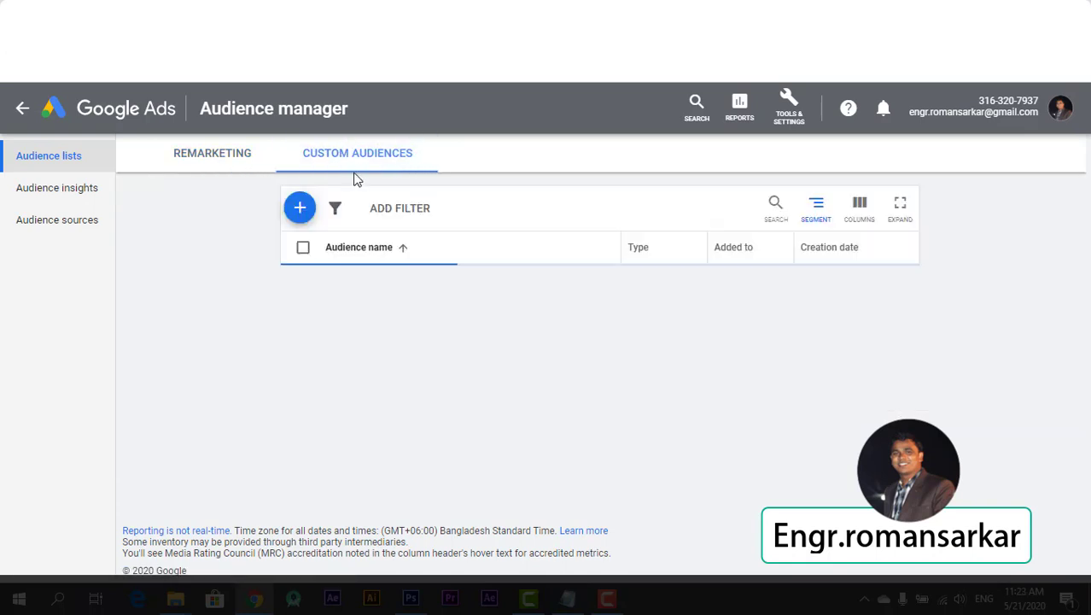
click(299, 211)
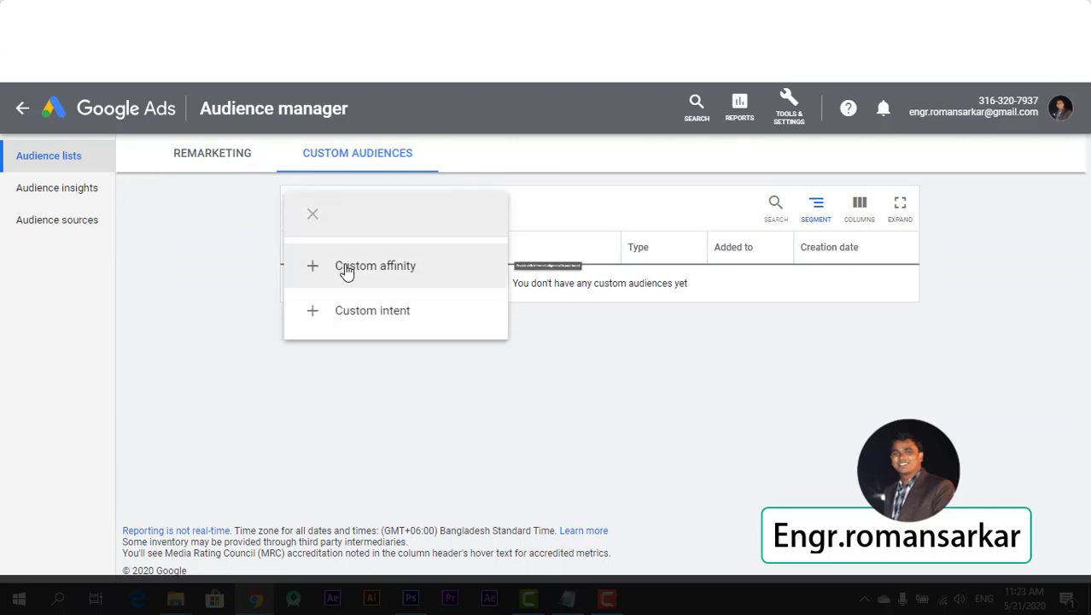
click(784, 117)
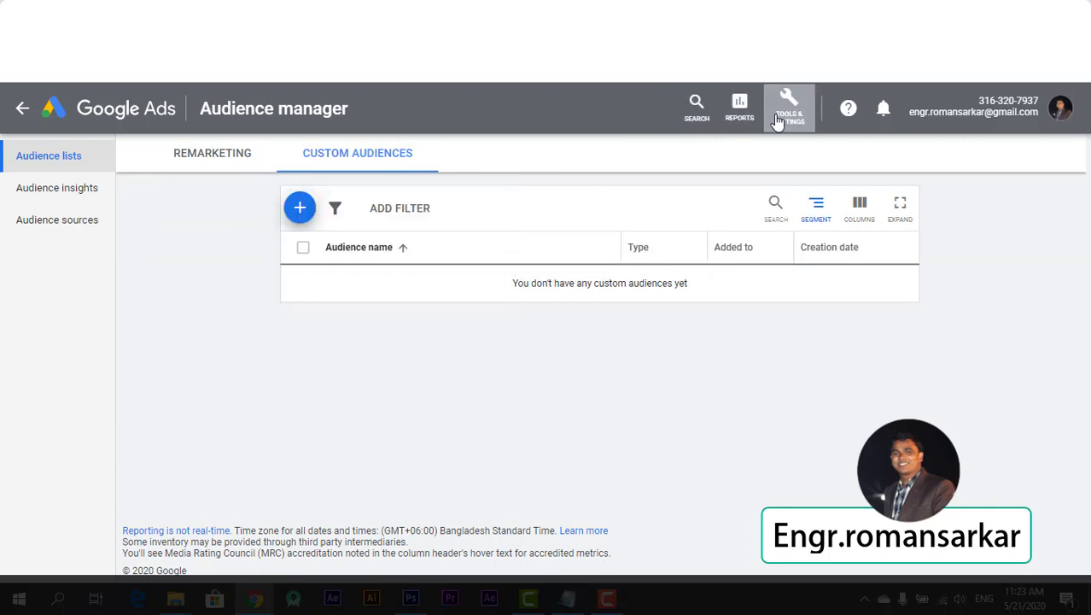
- Open Bid strategies from the Shared Library and start a new Maximize clicks portfolio bid strategy
click(777, 122)
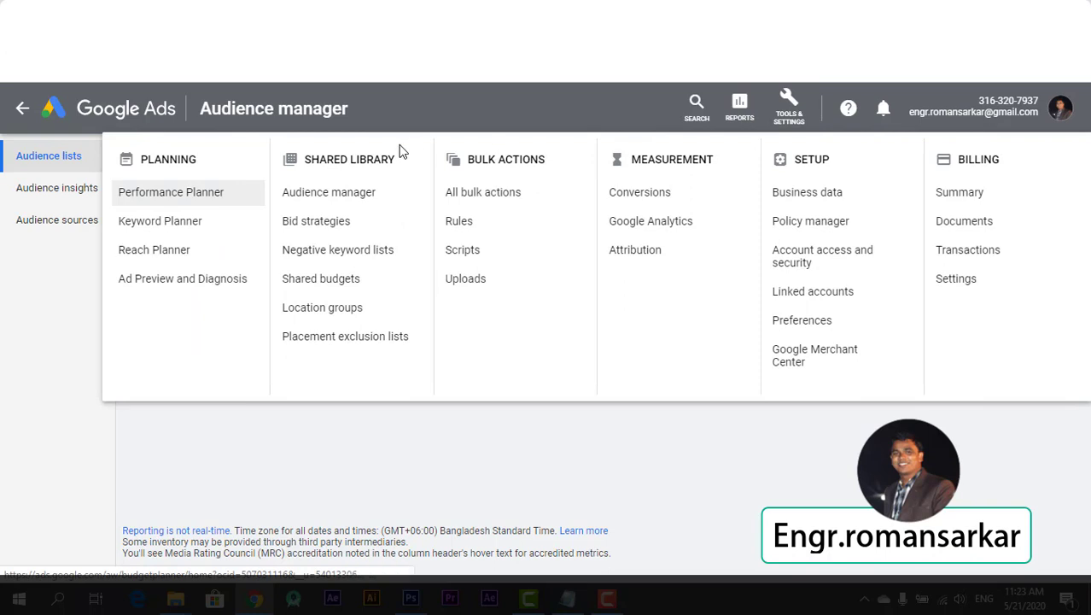
click(337, 229)
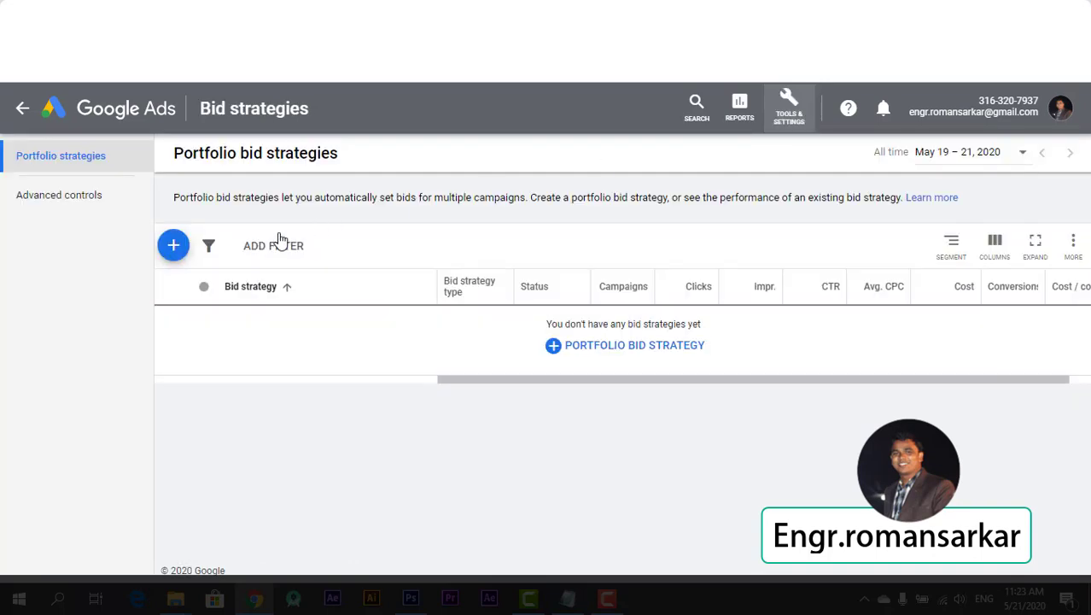
click(174, 248)
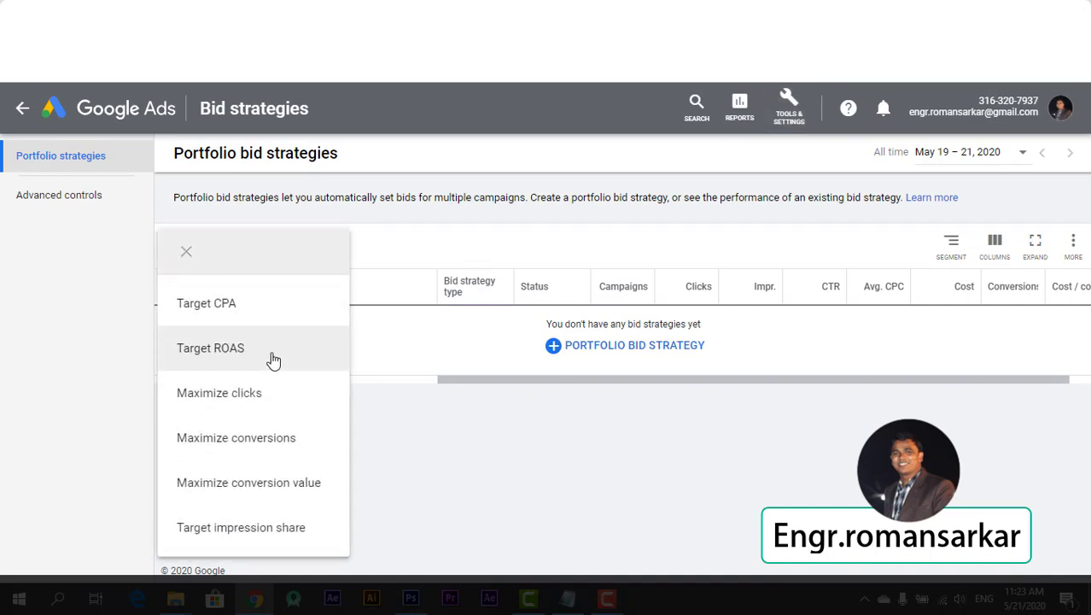
click(257, 407)
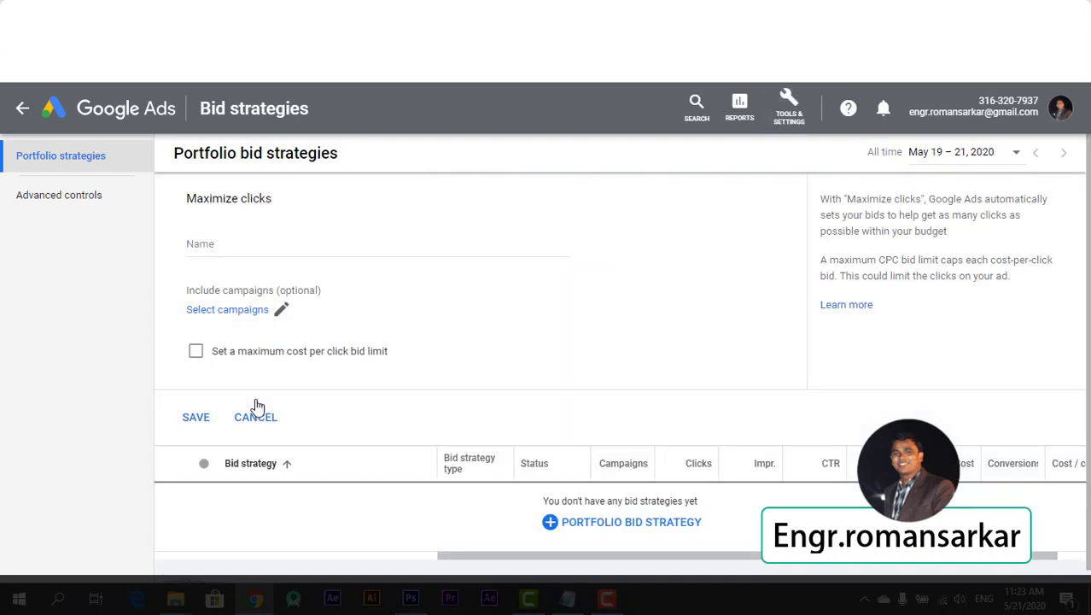
click(562, 509)
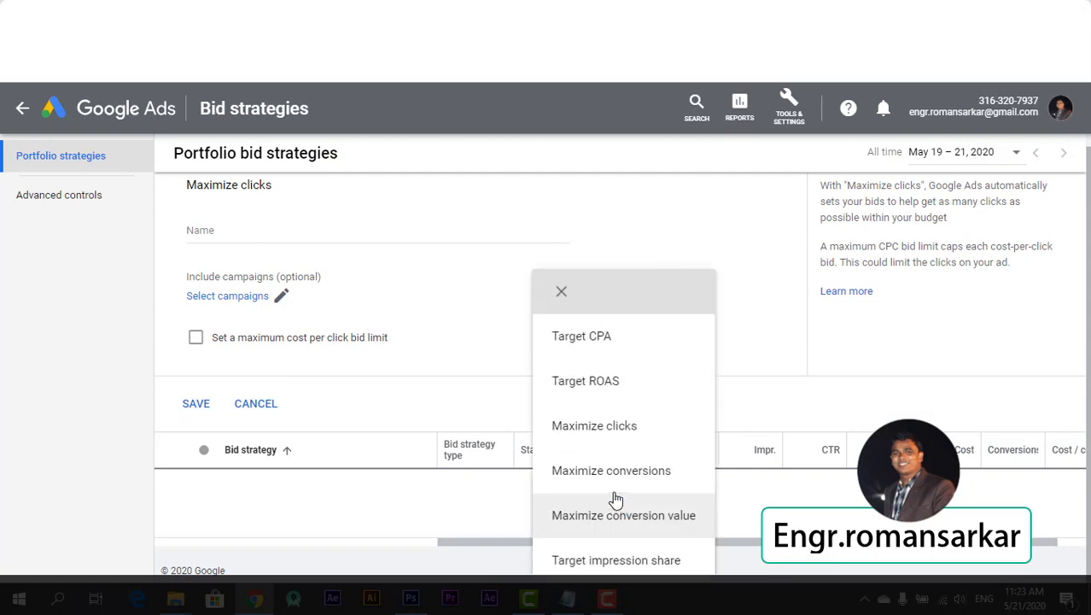
click(602, 425)
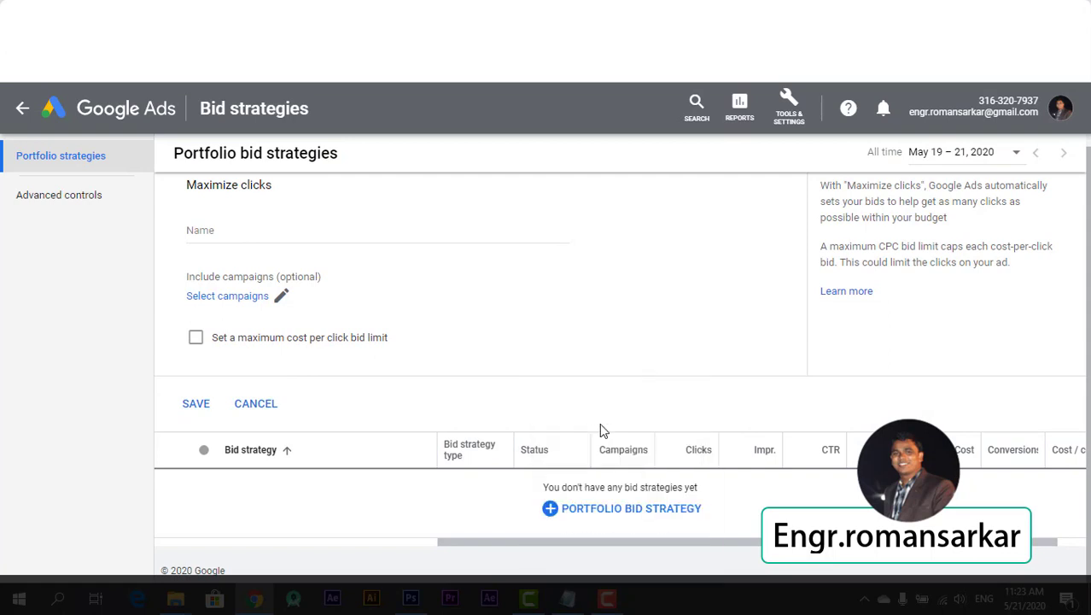
- Enable a maximum cost per click bid limit for the strategy and include the Leads-Display-1 campaign
click(196, 338)
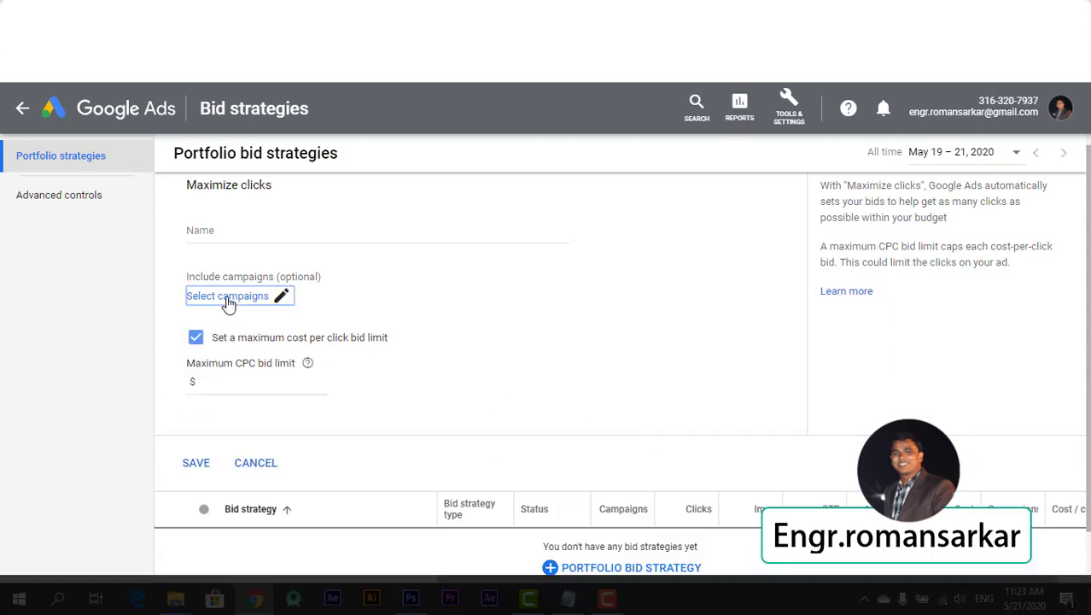
click(226, 298)
click(270, 316)
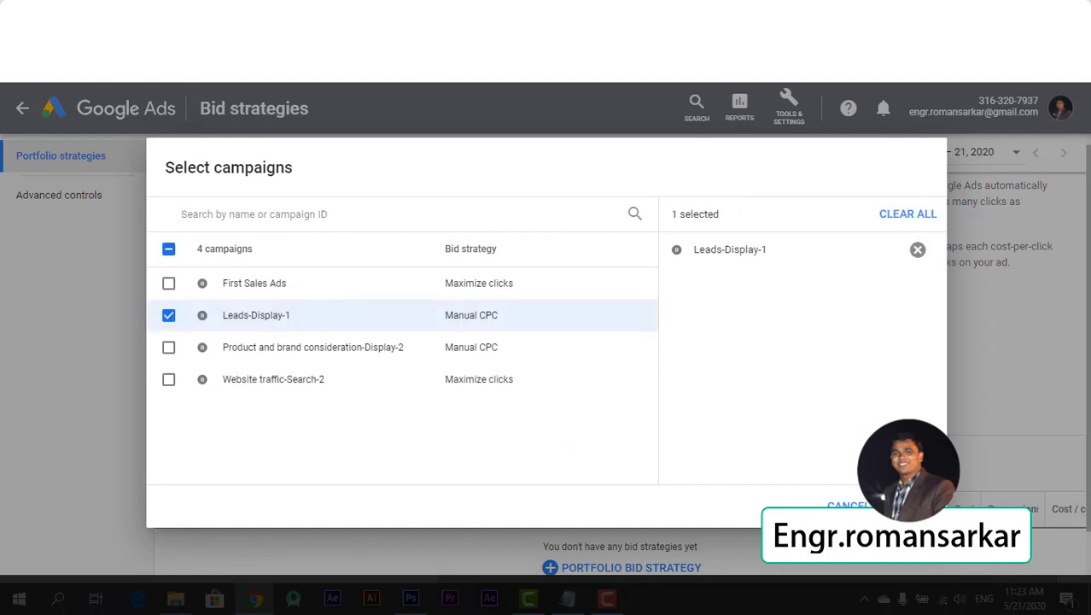
click(906, 506)
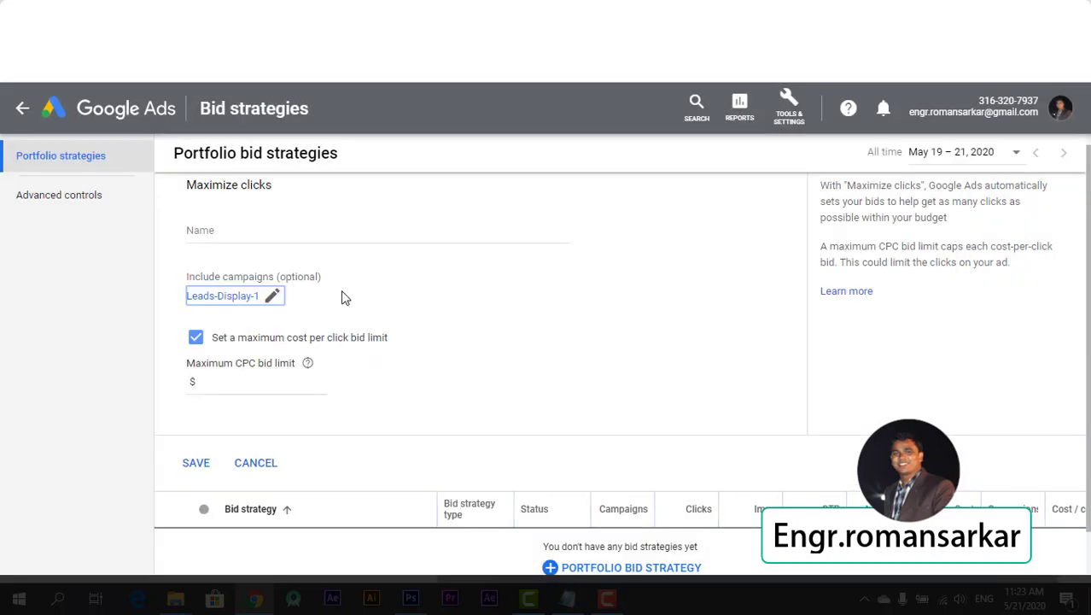
- Name the Maximize clicks strategy BDT and set its maximum CPC bid limit to $0.30
click(274, 229)
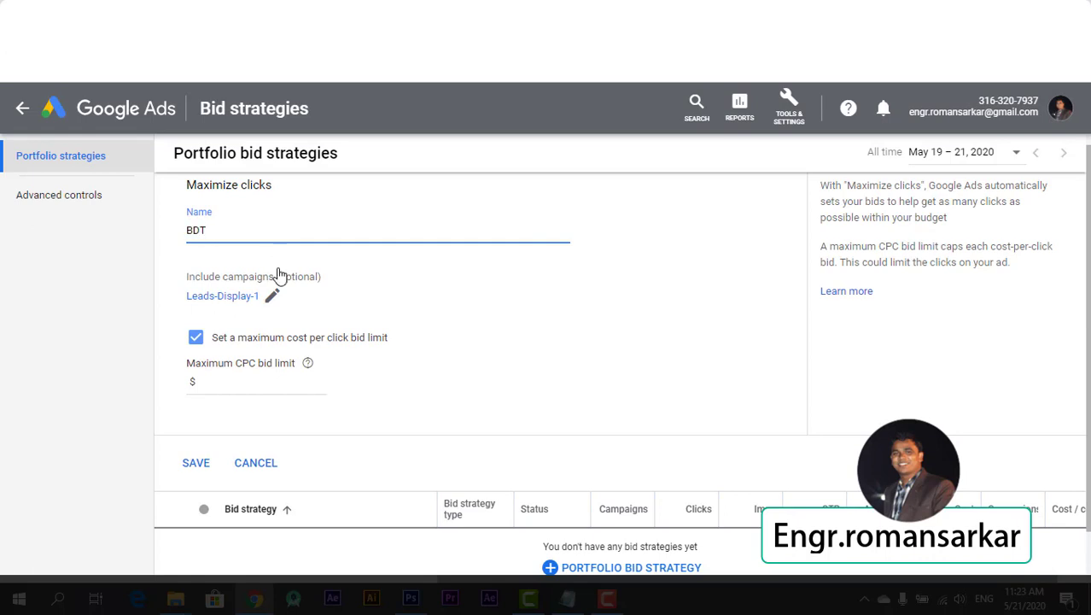
scroll(239, 345, down, 1)
click(237, 325)
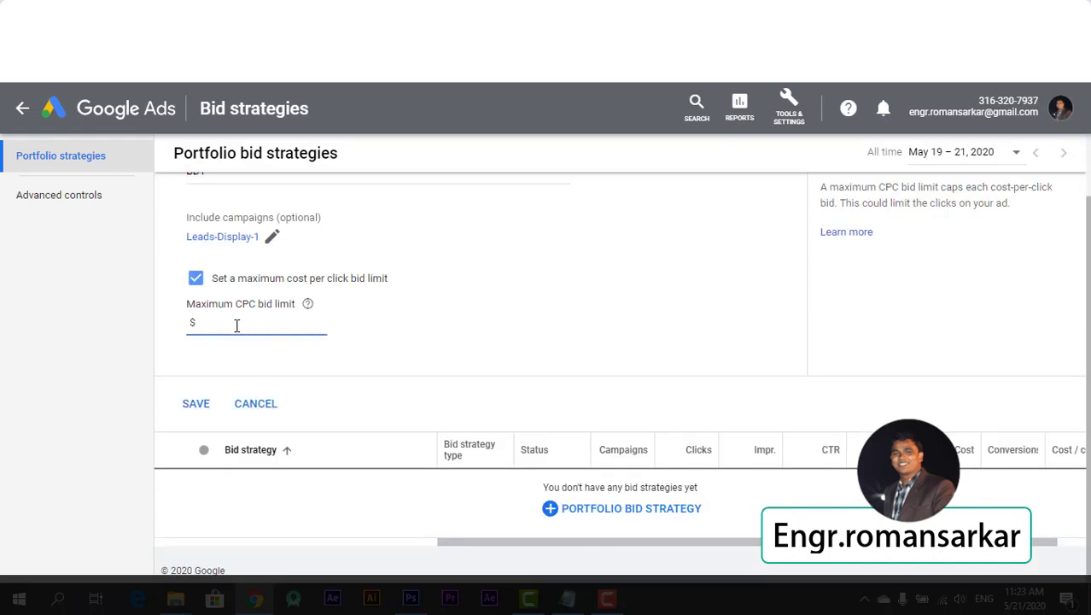
text(0.30)
scroll(377, 492, up, 1)
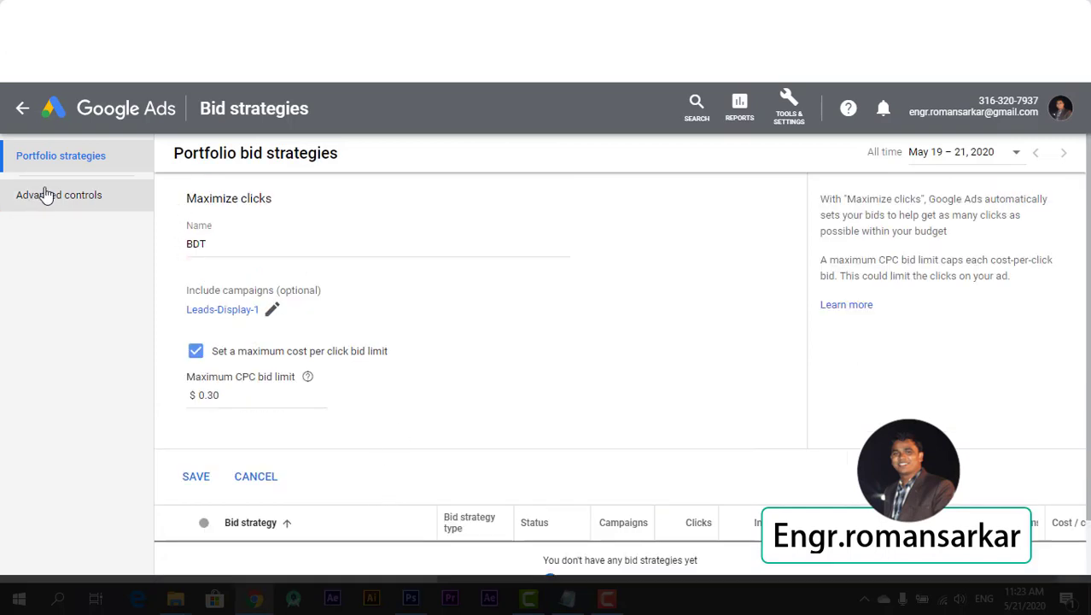
- Look over the seasonality adjustments in the Advanced controls of Bid strategies, and open Location groups from the Shared Library
click(19, 111)
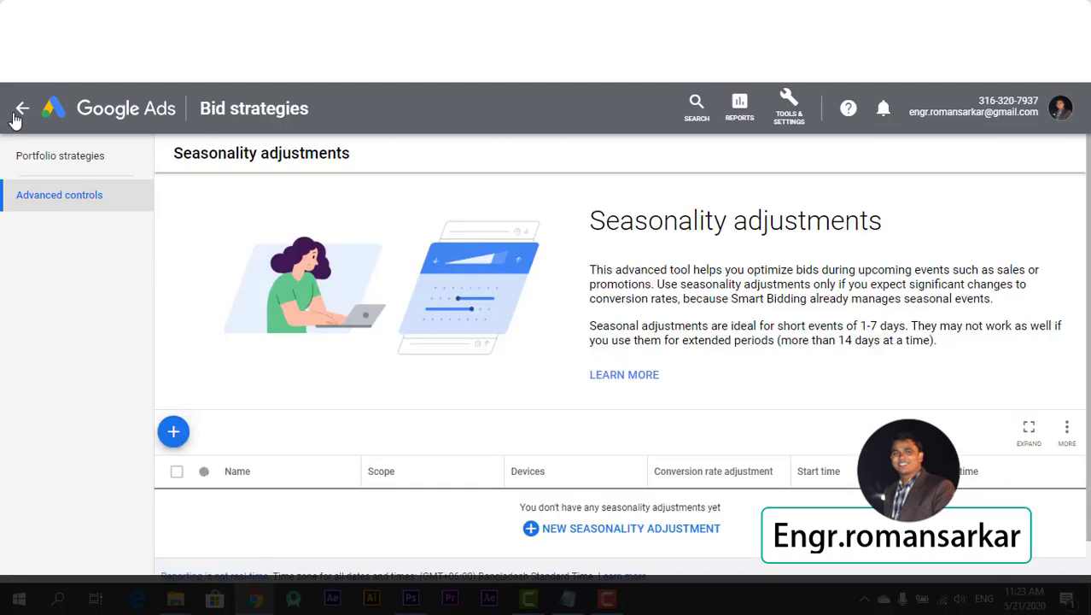
scroll(672, 324, down, 1)
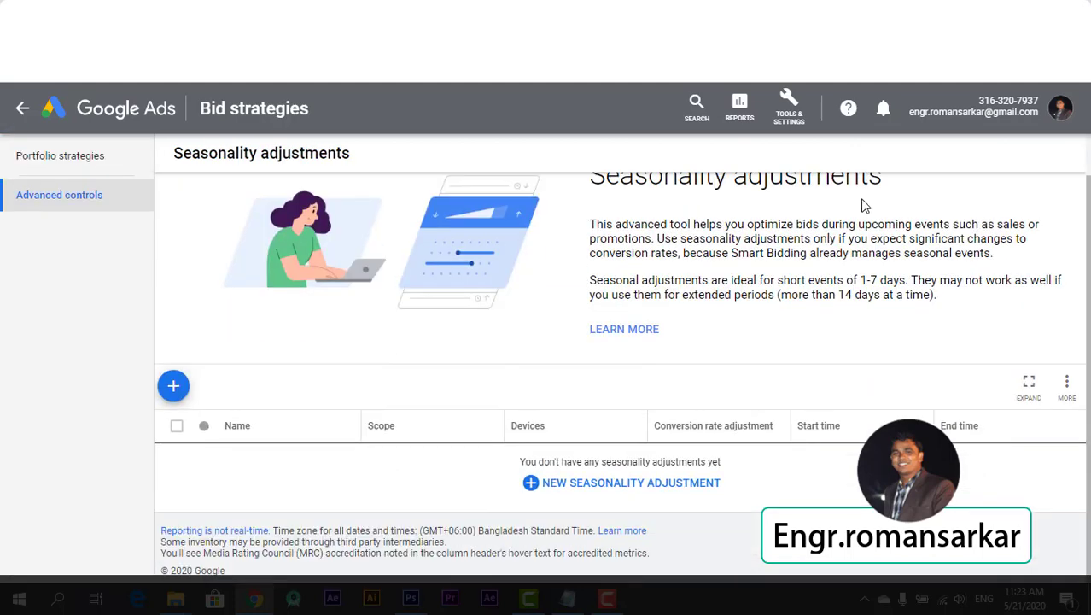
click(791, 105)
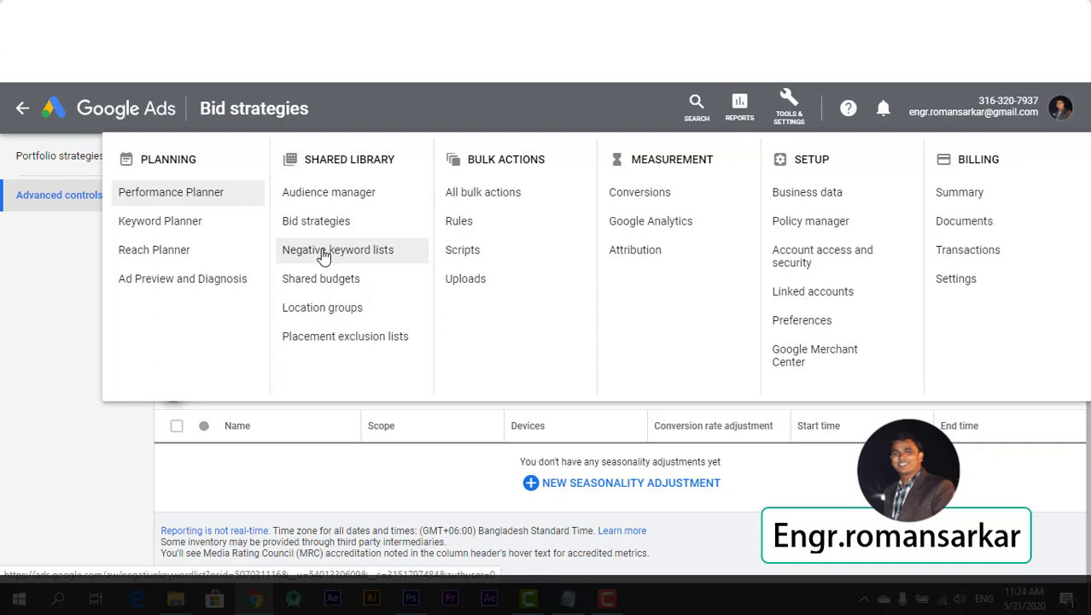
click(391, 307)
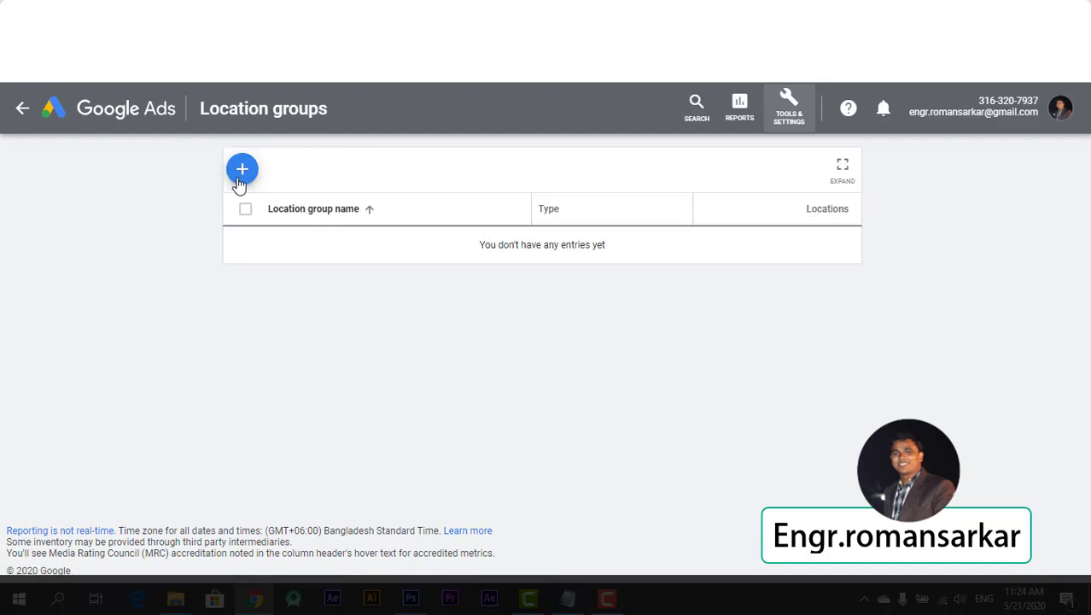
- Start a new location group, pick the first Hike Us location and try to save the group without a name
click(242, 170)
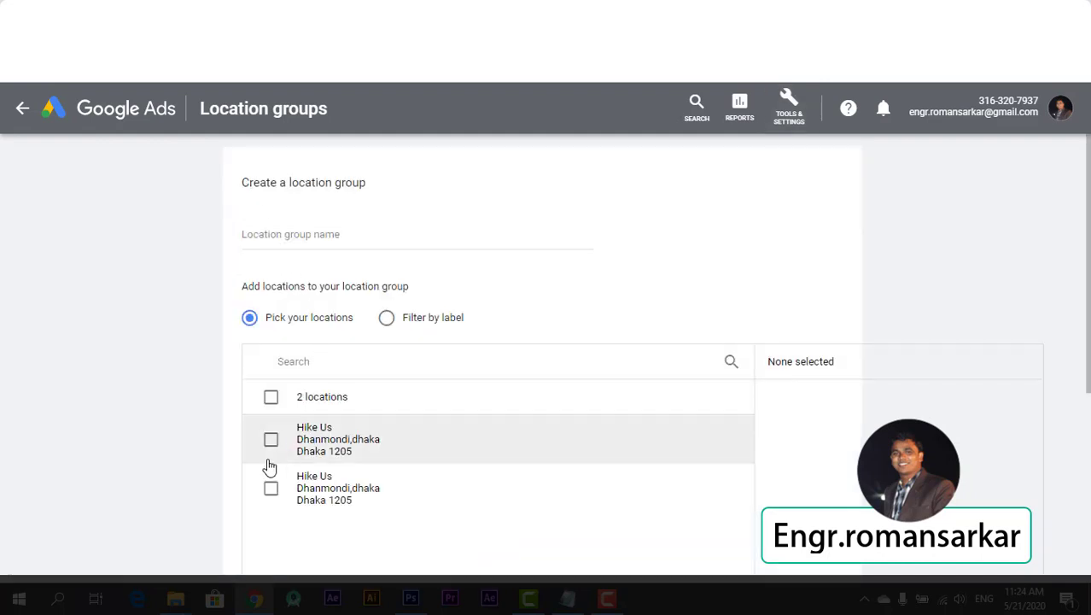
click(271, 440)
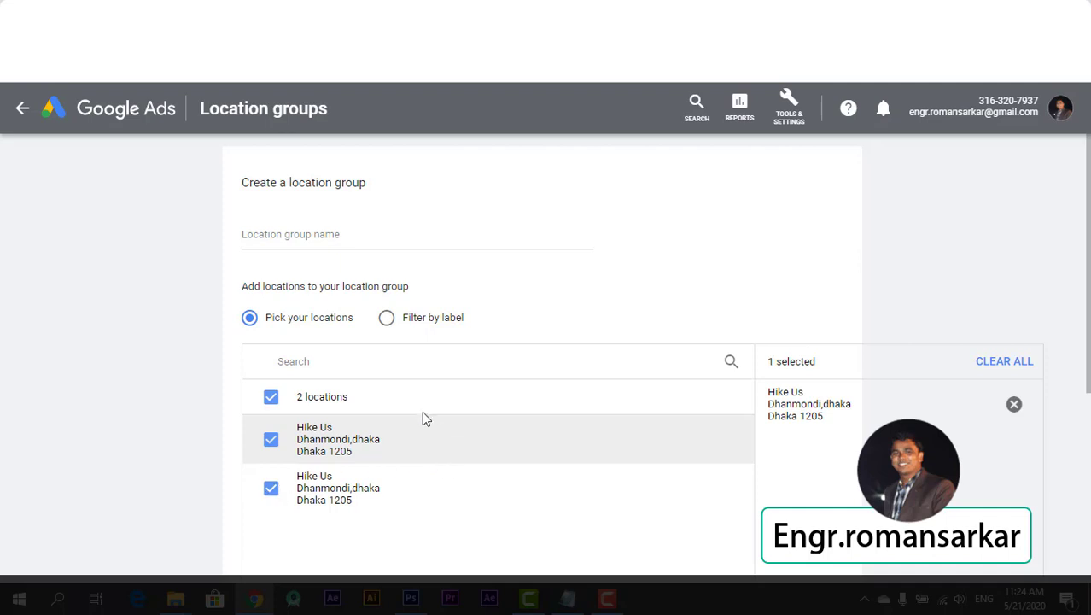
scroll(425, 418, down, 3)
scroll(385, 439, up, 1)
scroll(262, 503, down, 1)
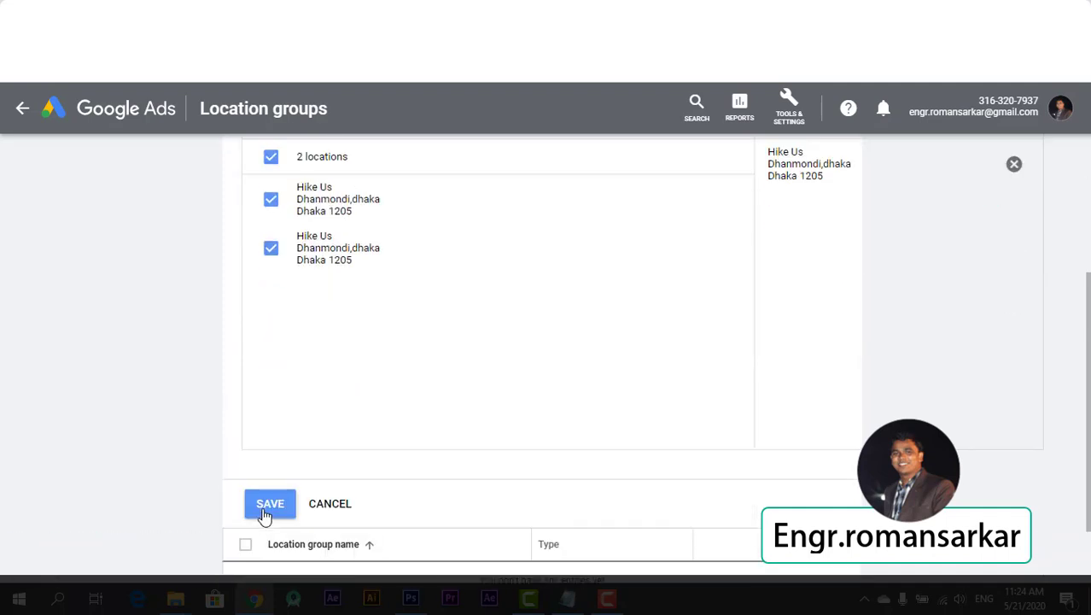
click(267, 509)
scroll(348, 410, up, 2)
scroll(348, 410, up, 1)
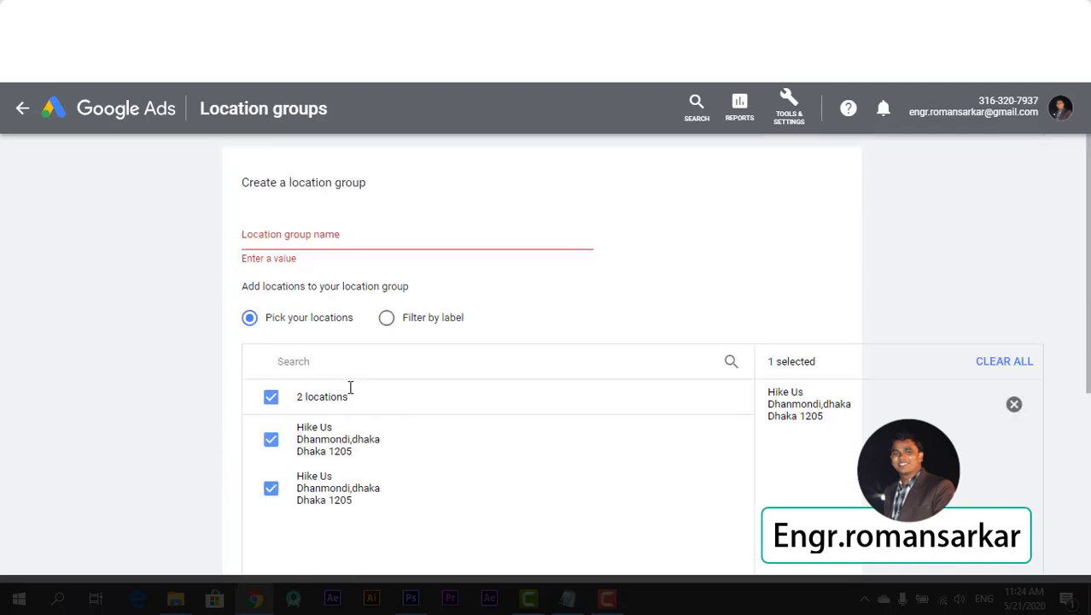
- Name the location group Gegniusplug, save it and open it to view its location
click(310, 238)
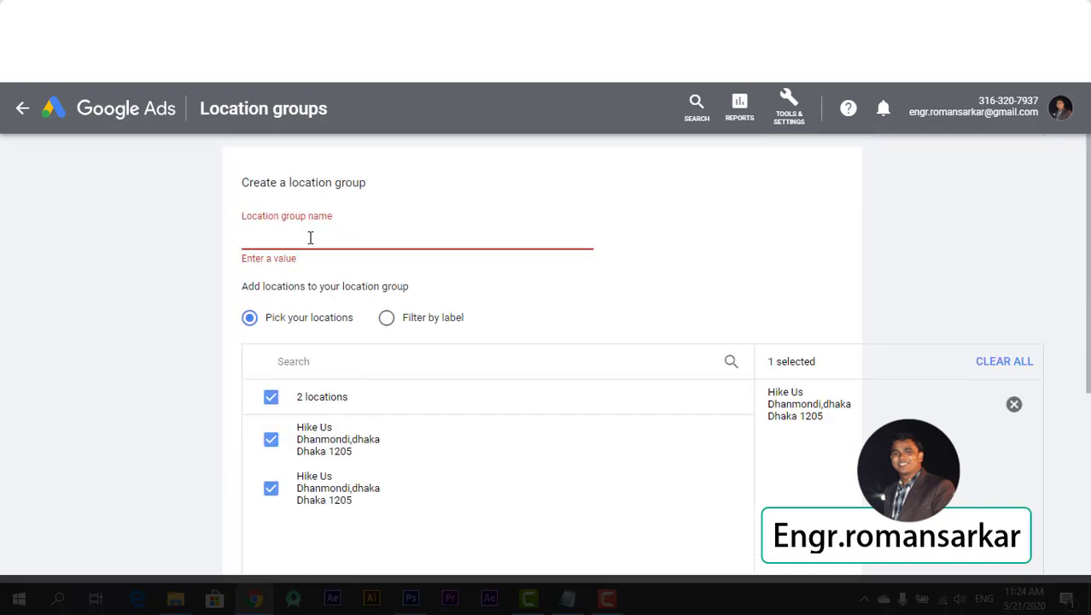
text(Gegniusplug)
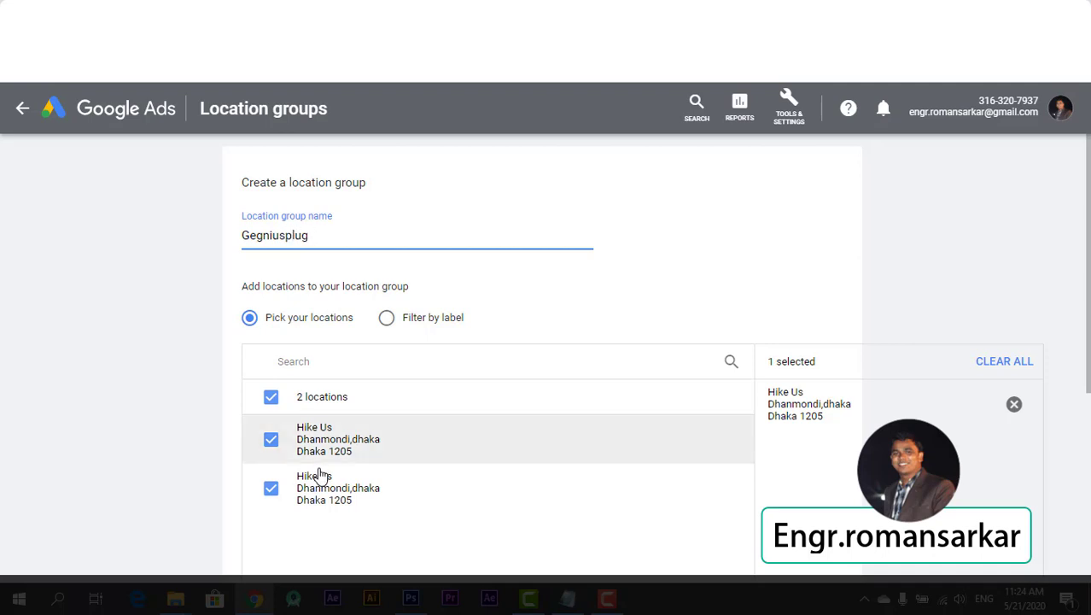
scroll(317, 477, down, 2)
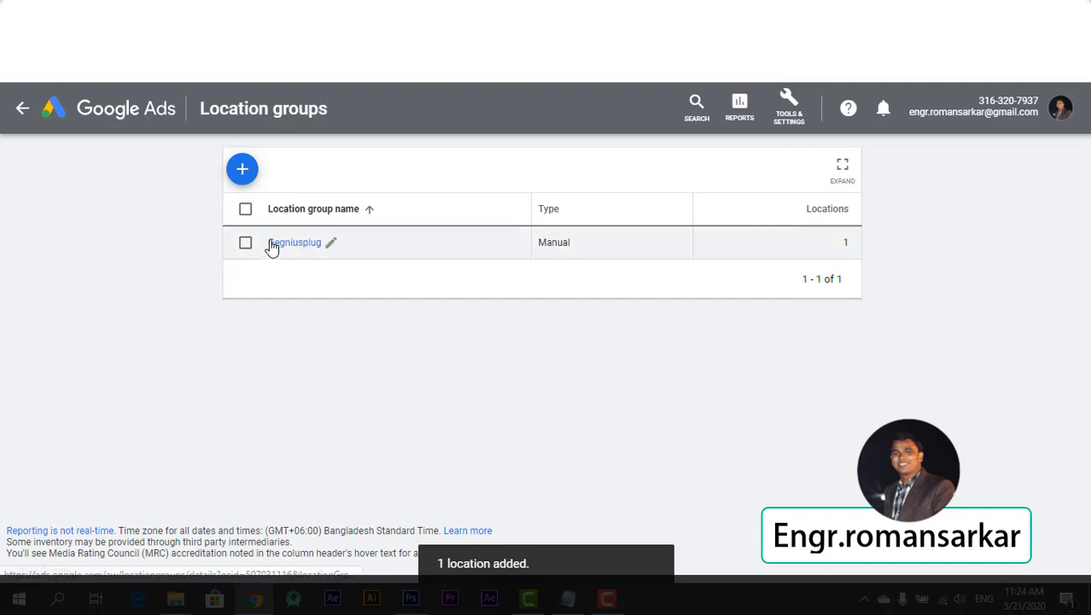
click(273, 245)
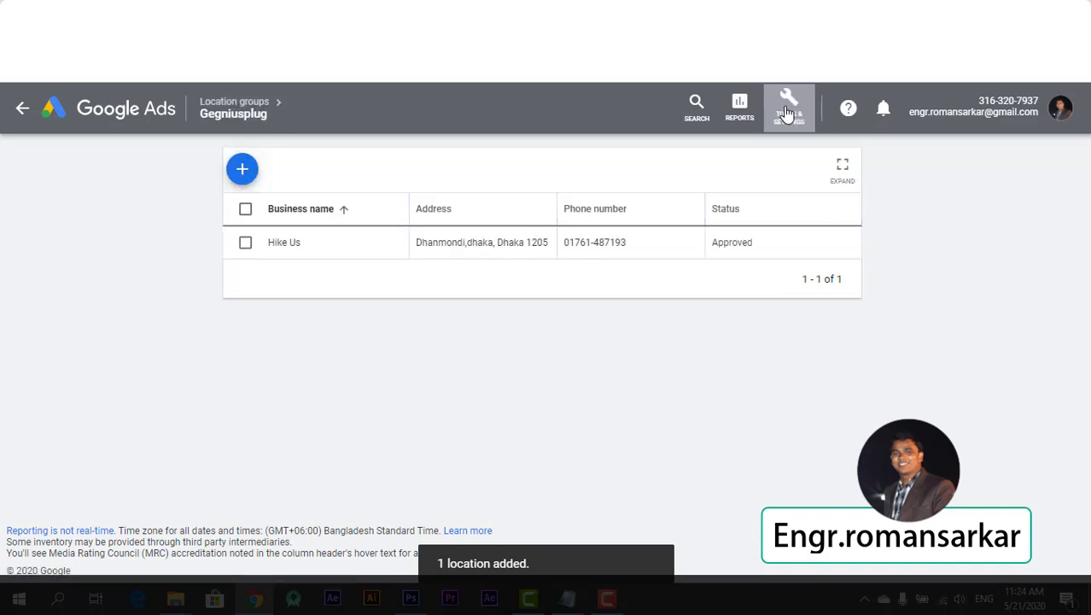
- Open Performance Planner from the Planning tools
click(788, 111)
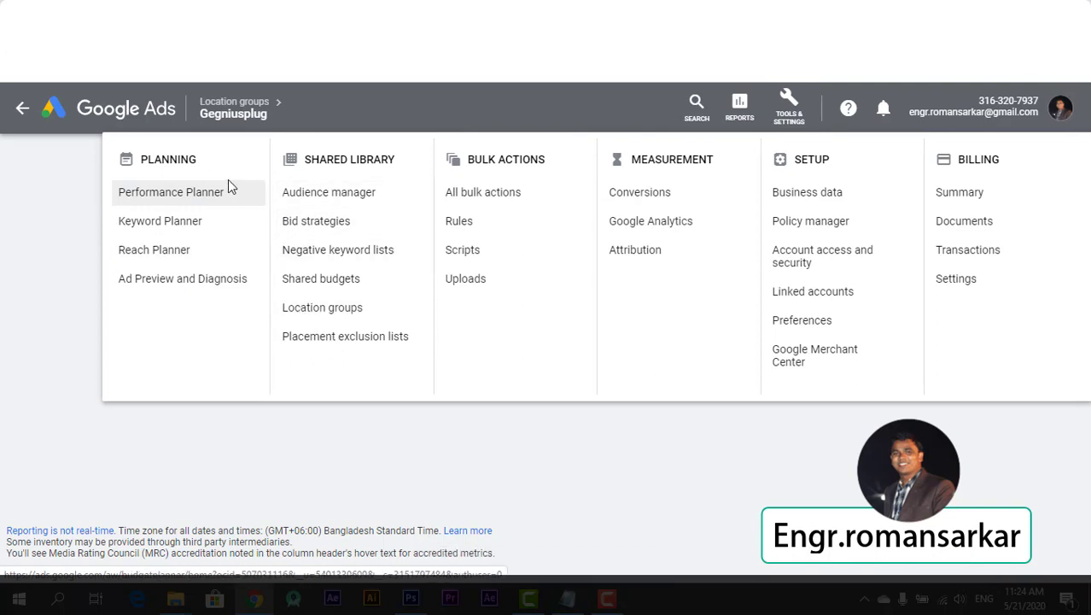
click(187, 201)
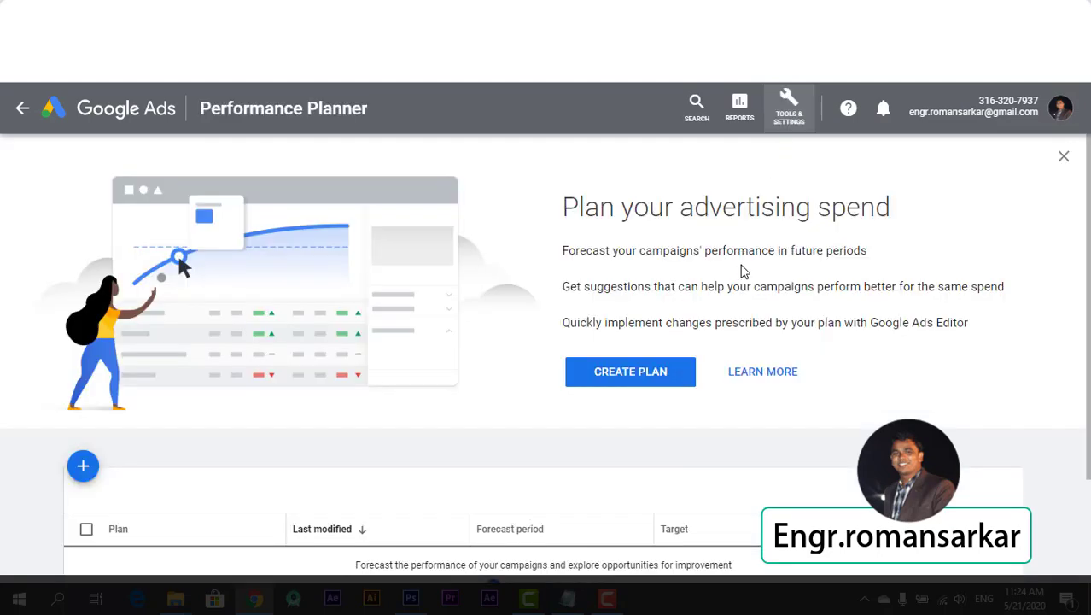
- Try to create a new plan from each of the create options in Performance Planner, dismissing the resulting dialogs
scroll(722, 323, down, 2)
click(640, 244)
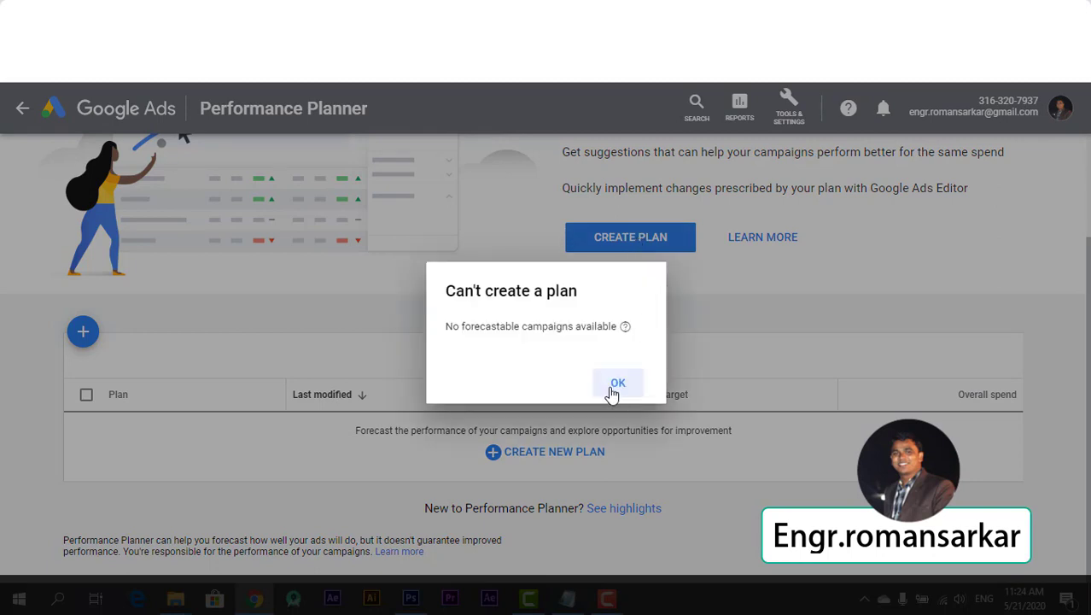
click(611, 388)
click(555, 461)
click(615, 384)
click(82, 332)
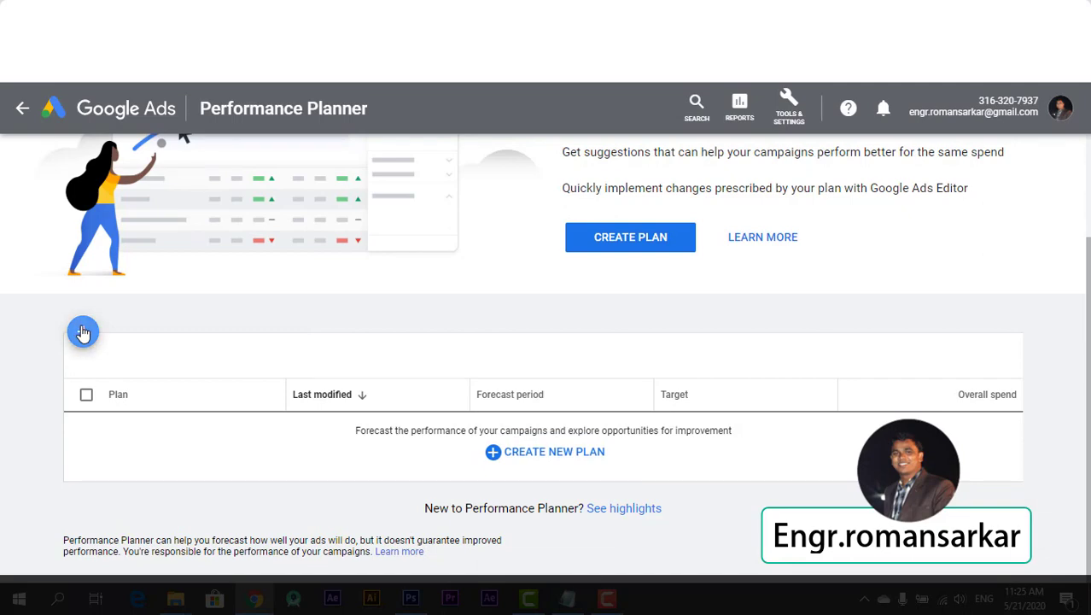
click(618, 382)
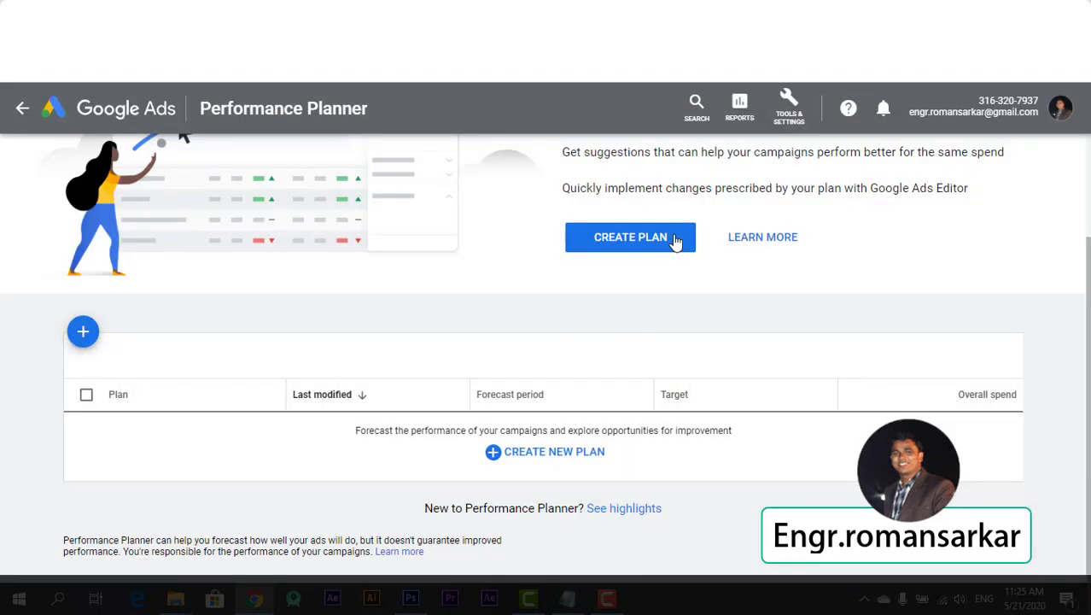
- Open Keyword Planner from the Planning tools and start discovering new keywords
click(775, 125)
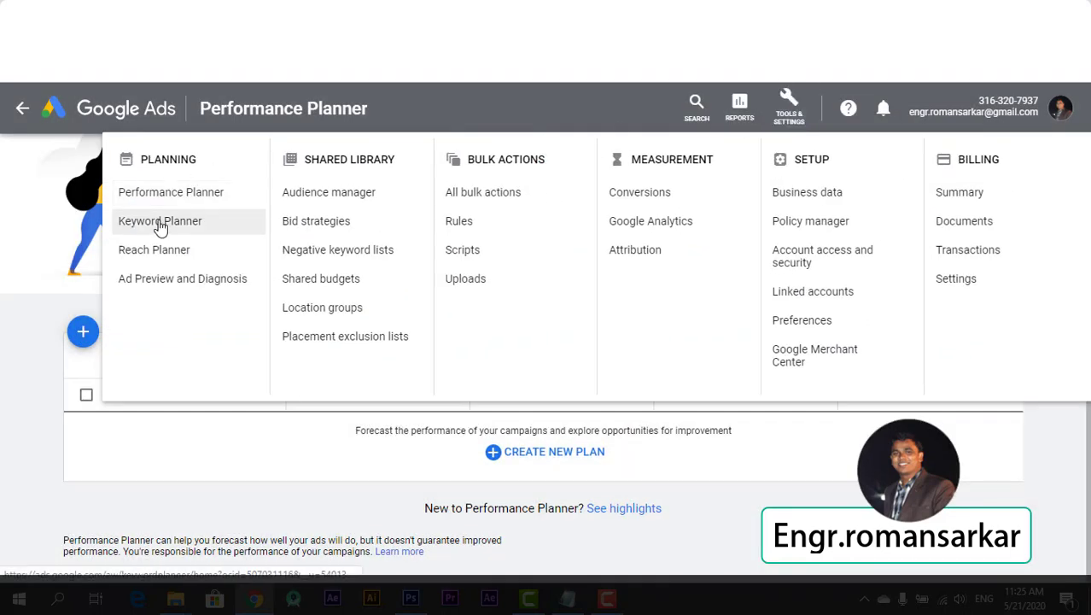
click(157, 223)
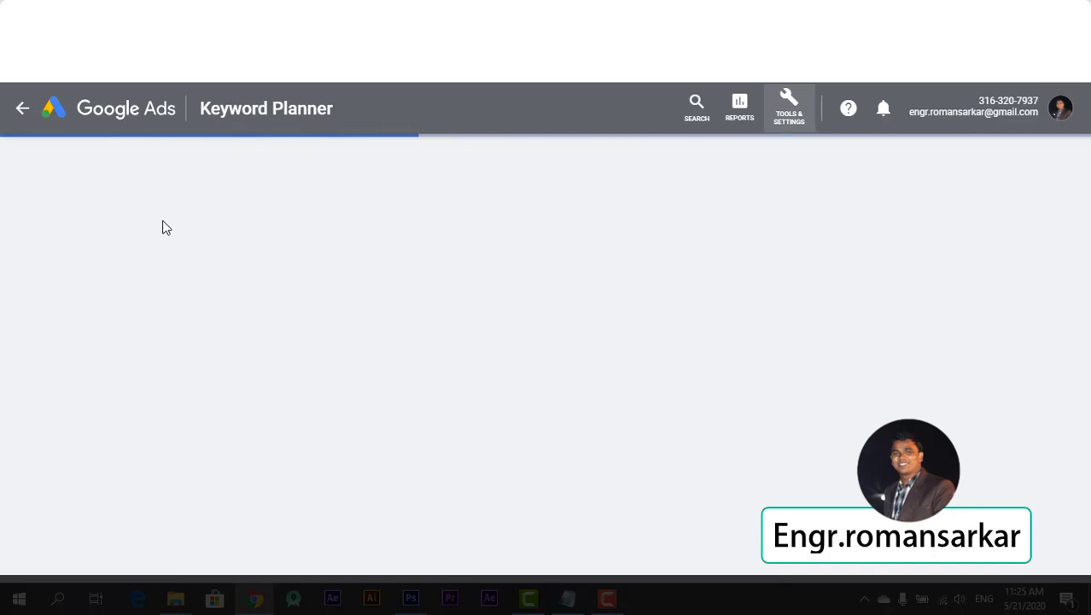
scroll(164, 230, down, 2)
scroll(164, 230, up, 2)
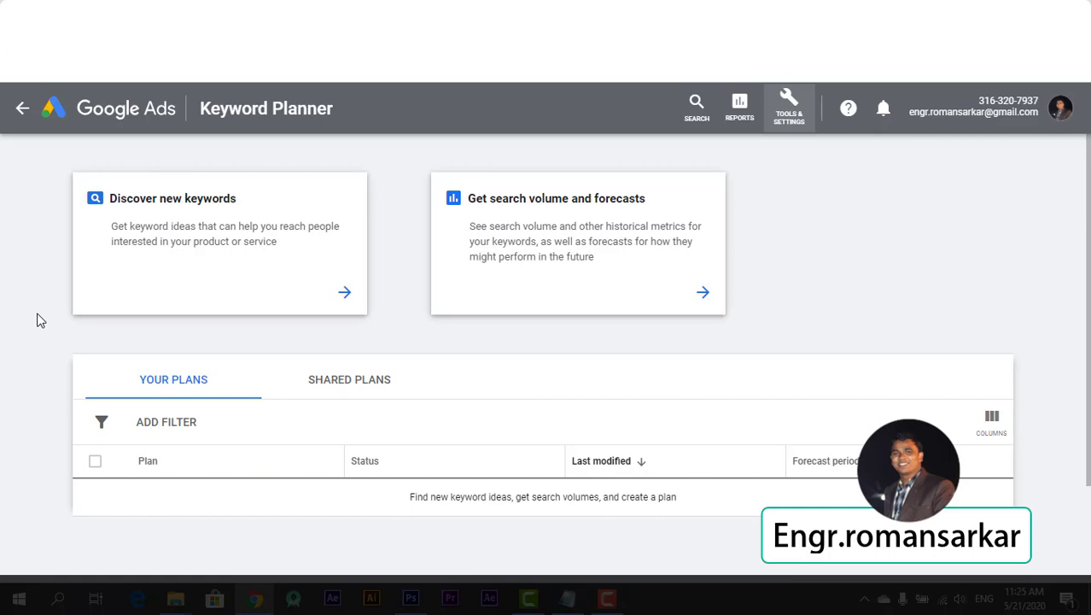
click(247, 257)
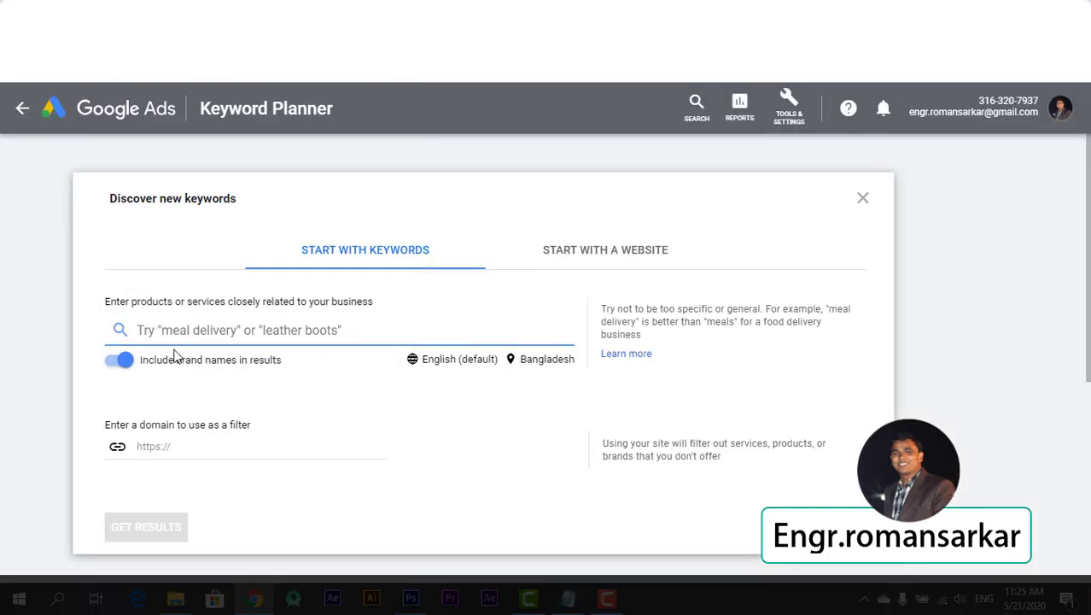
click(152, 451)
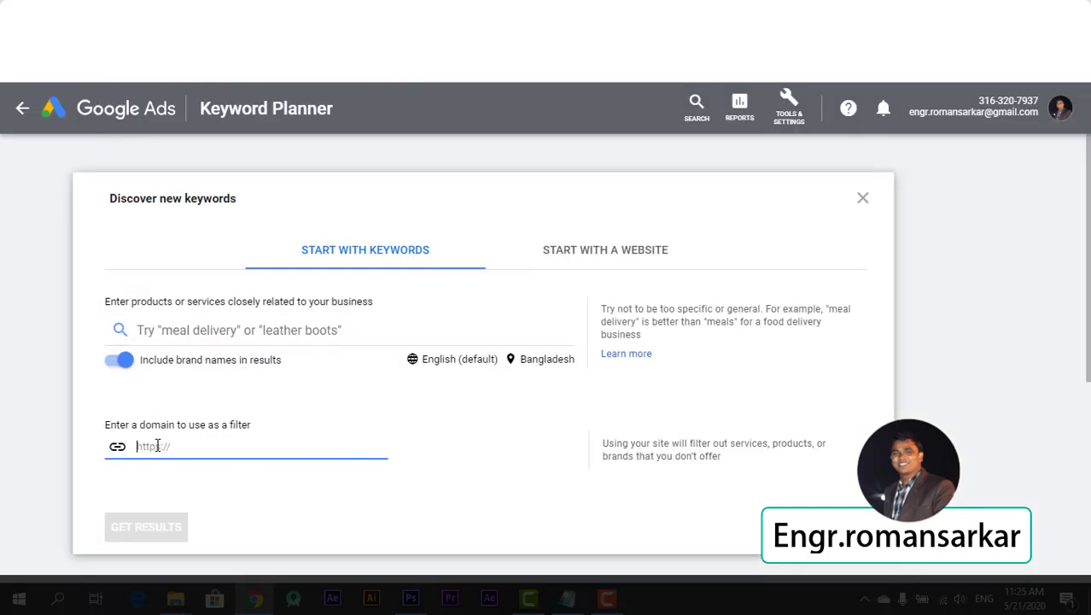
text(https://geniusplug.com/)
click(242, 333)
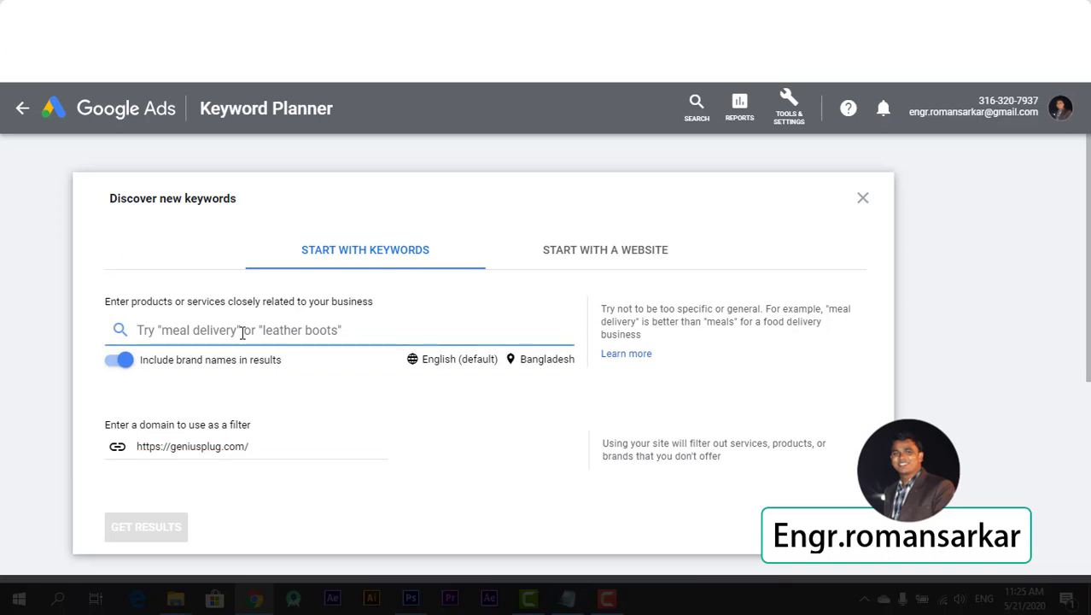
text(SEO)
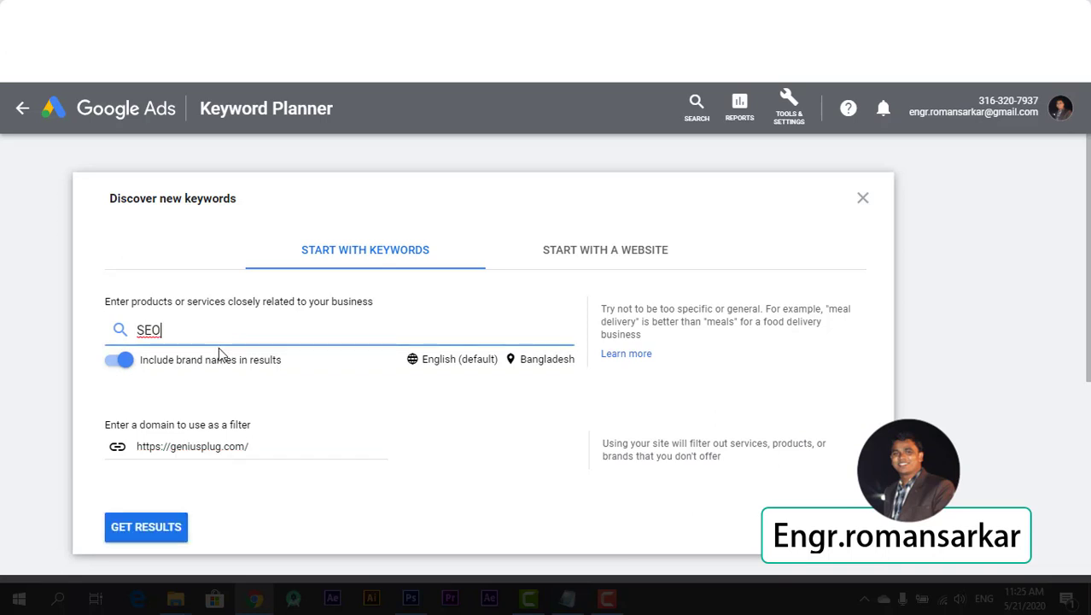
click(167, 529)
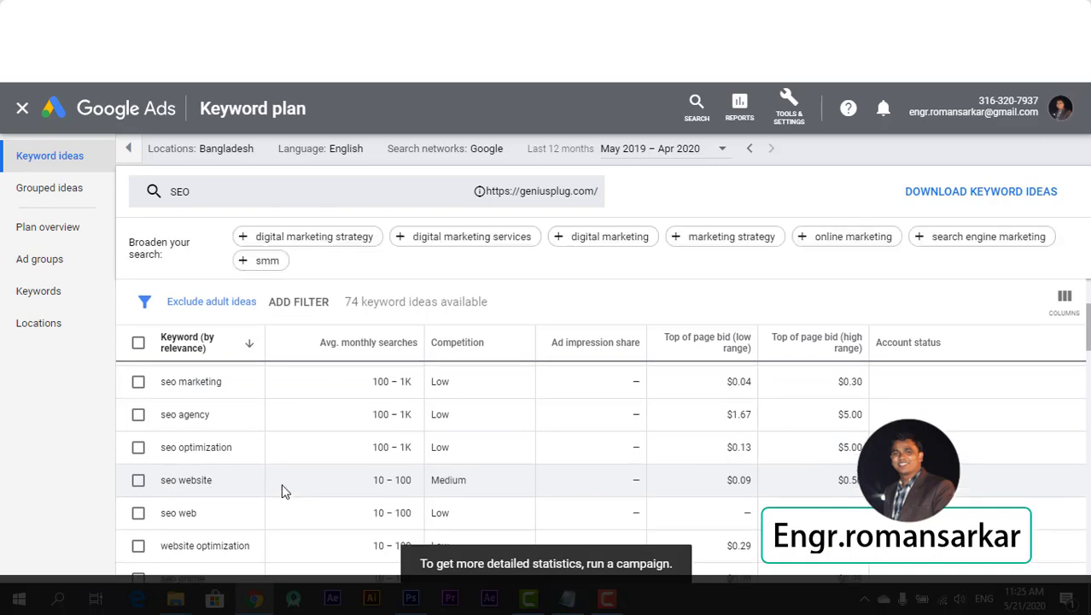
- Select all keyword ideas on the page, and broaden the search with online marketing
scroll(281, 484, down, 5)
scroll(241, 465, up, 2)
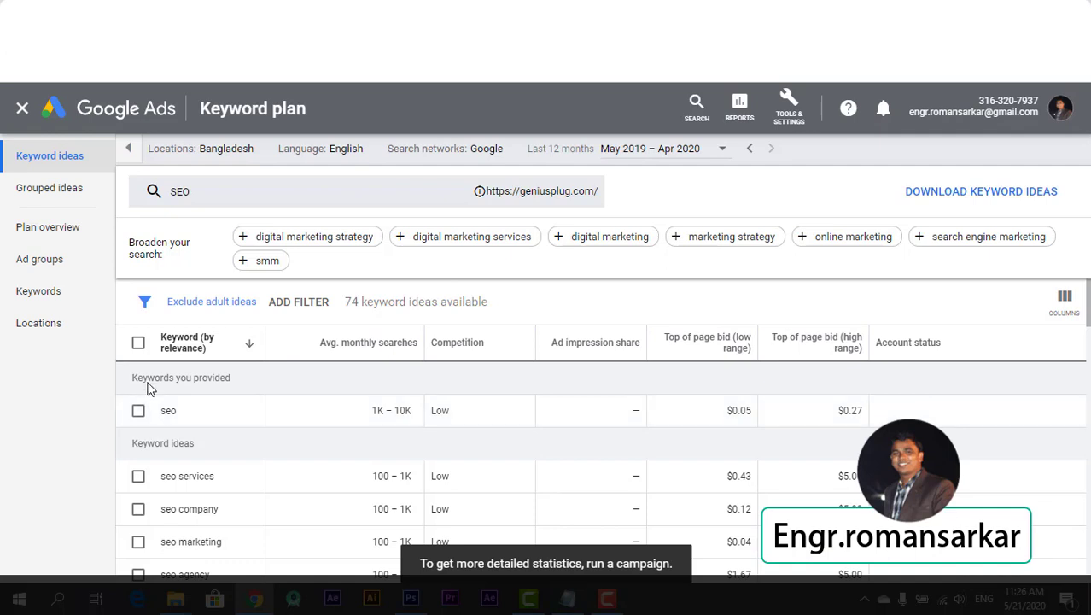
click(139, 343)
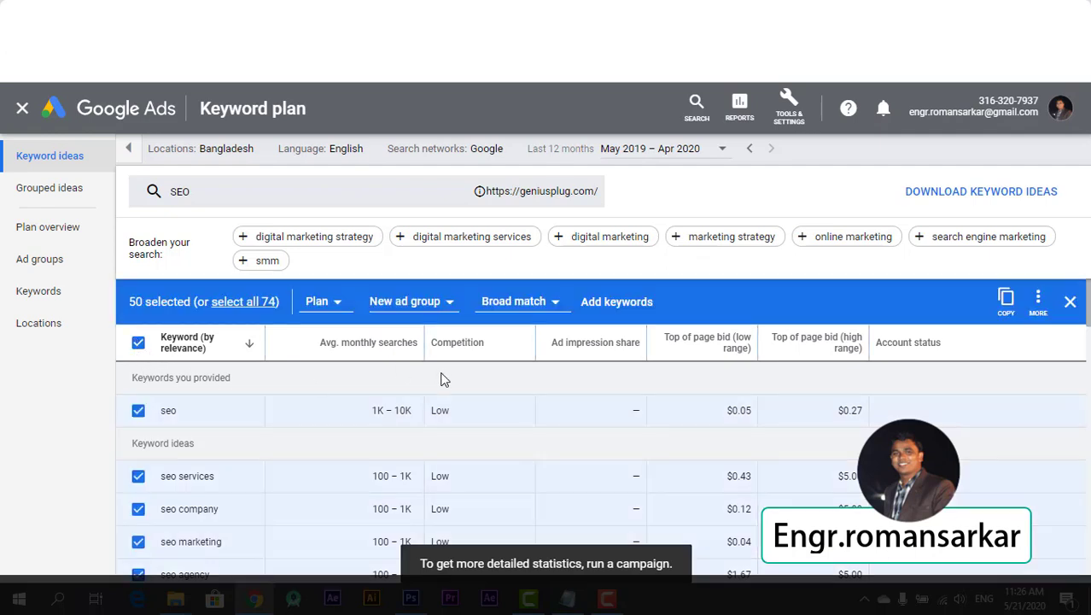
scroll(444, 381, down, 10)
scroll(444, 382, up, 10)
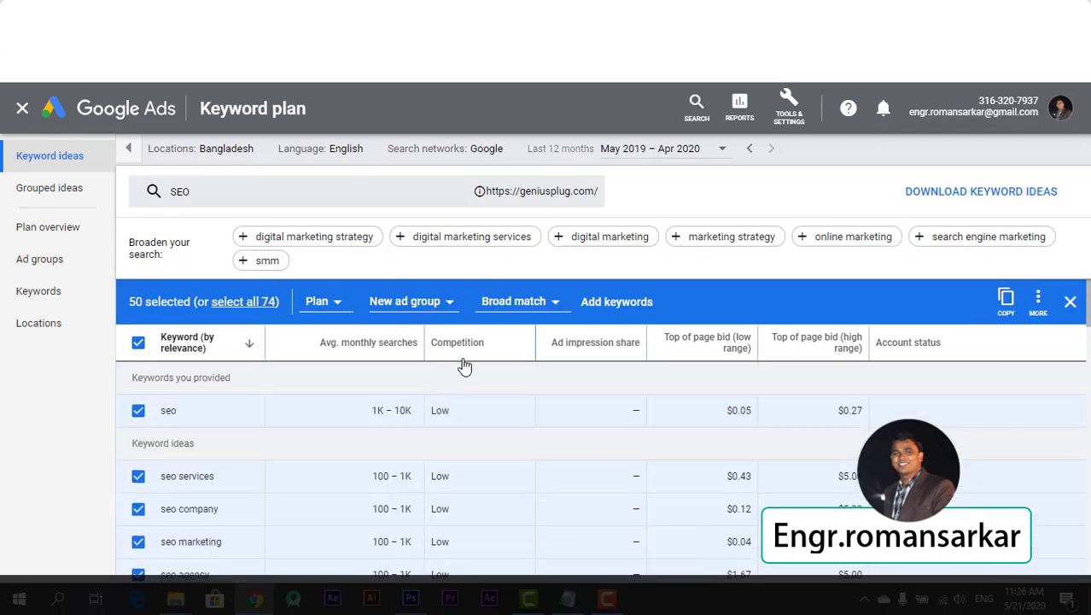
click(853, 247)
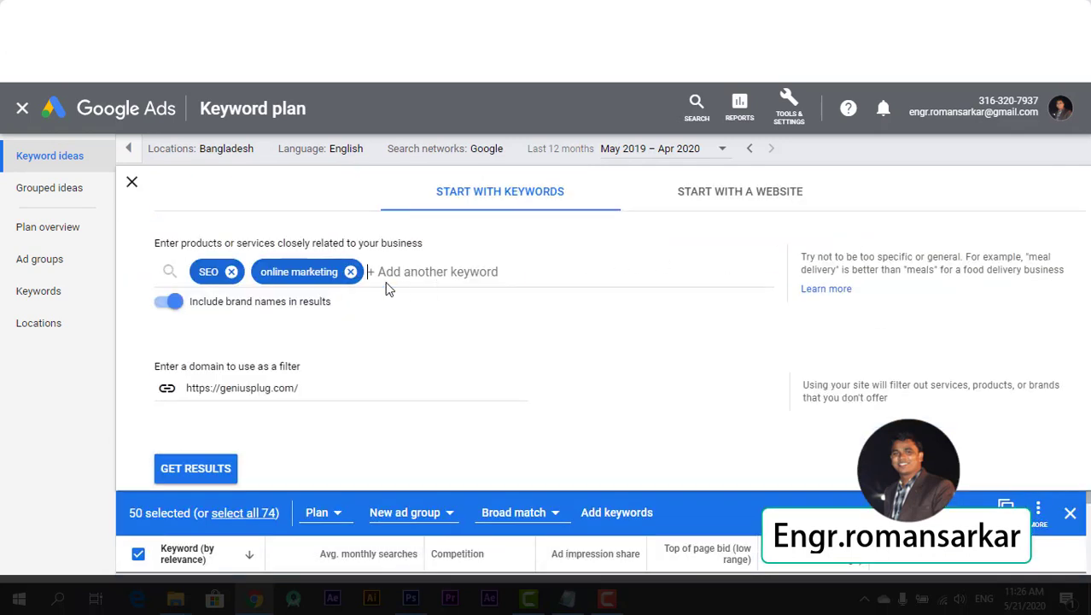
click(188, 469)
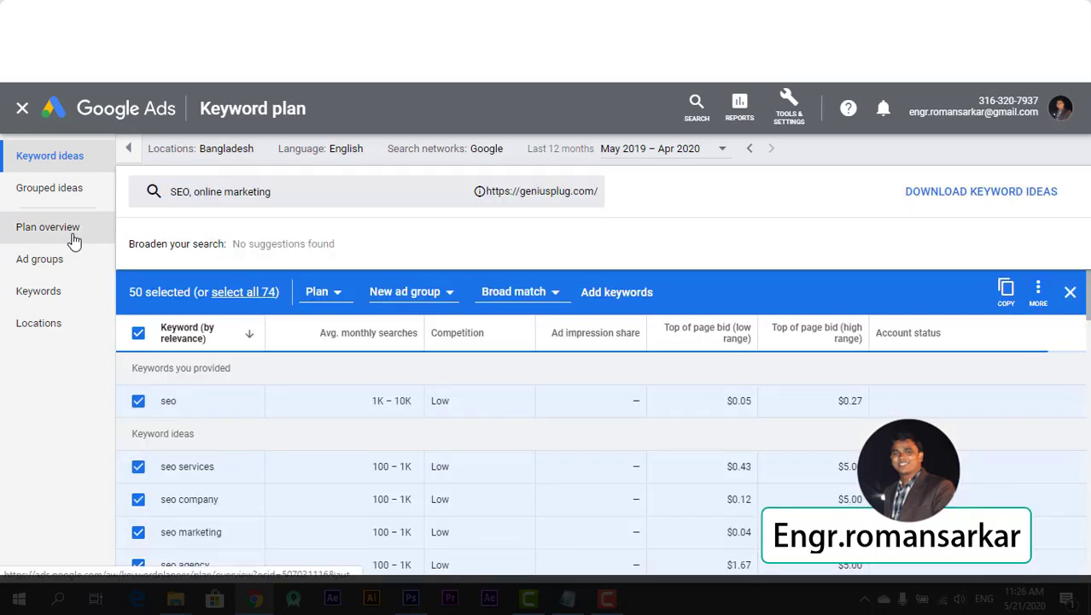
- Look through the keyword plan's Plan overview, Grouped ideas, Ad groups and Keywords sections, including the negative keywords
click(74, 242)
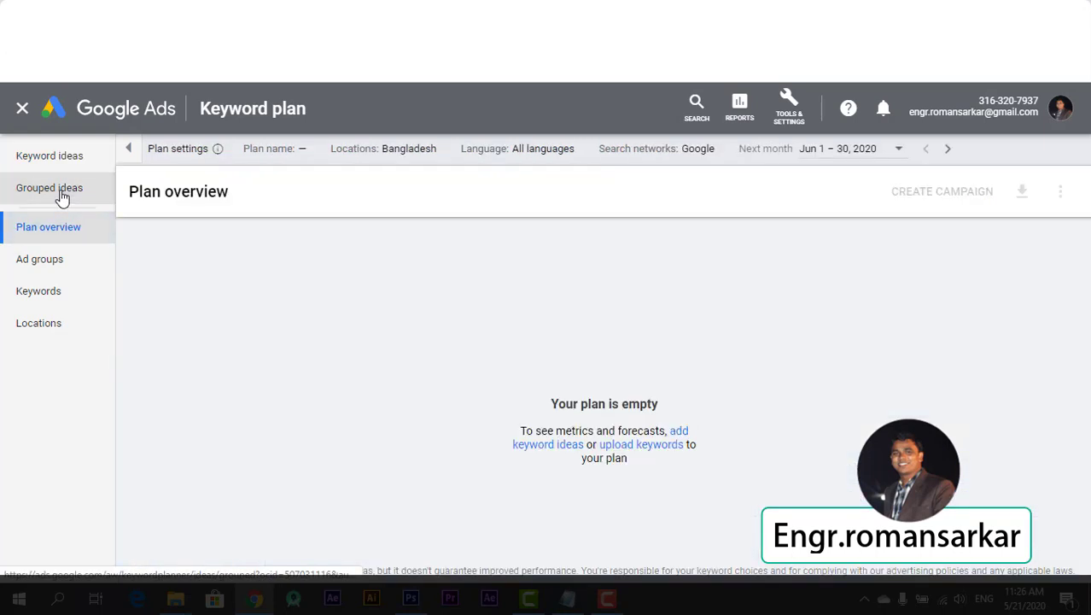
click(62, 190)
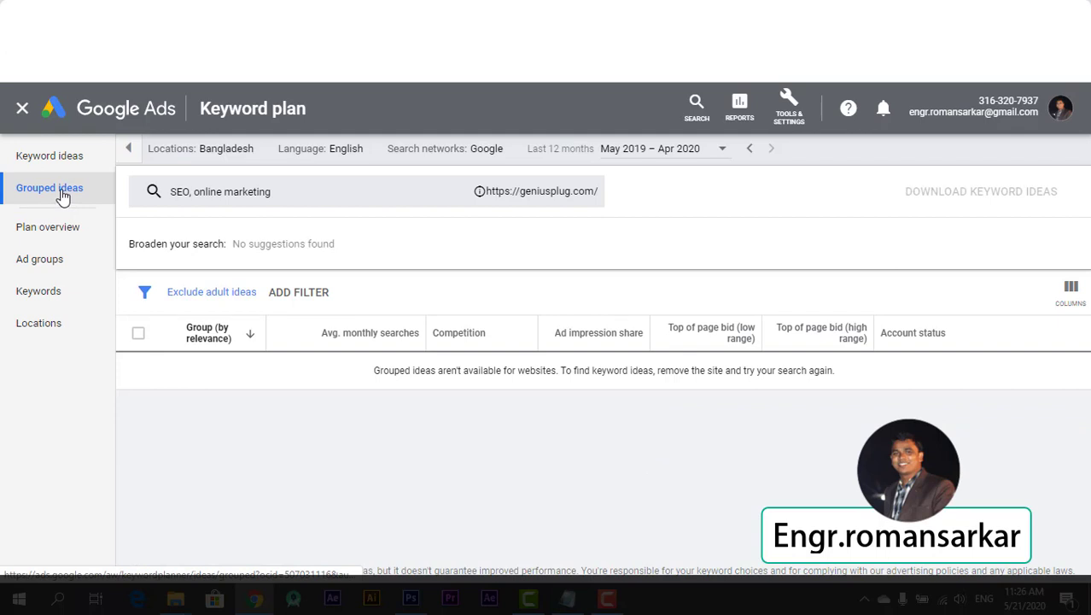
click(50, 239)
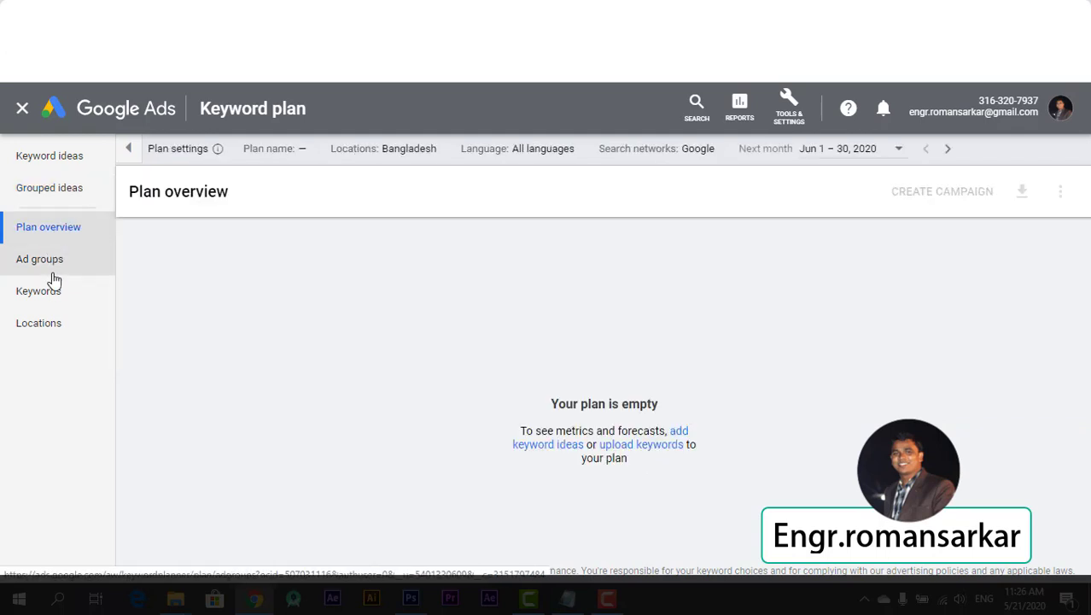
click(48, 267)
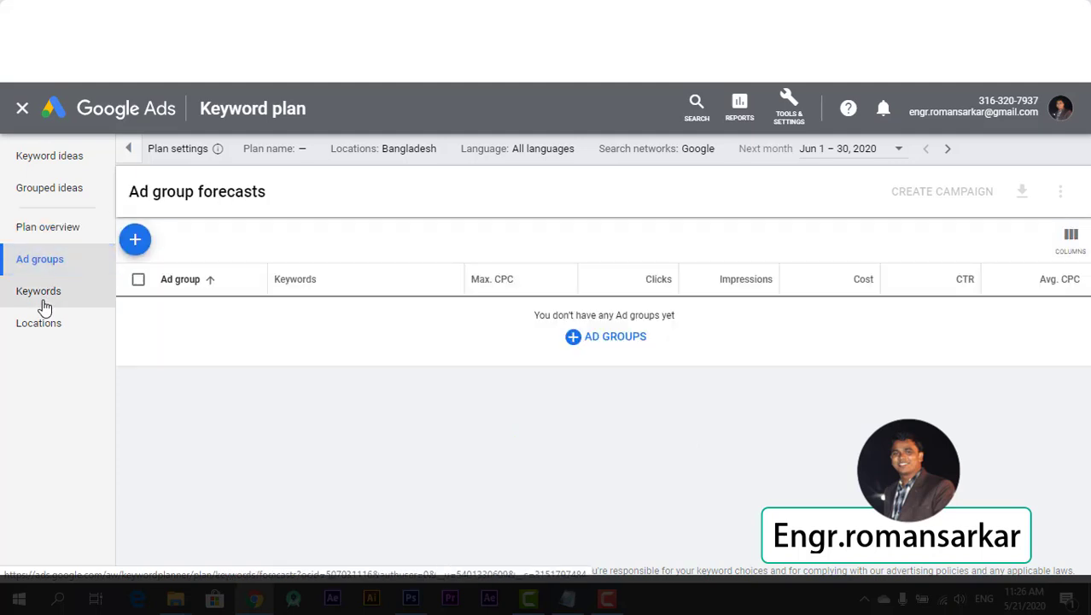
click(44, 305)
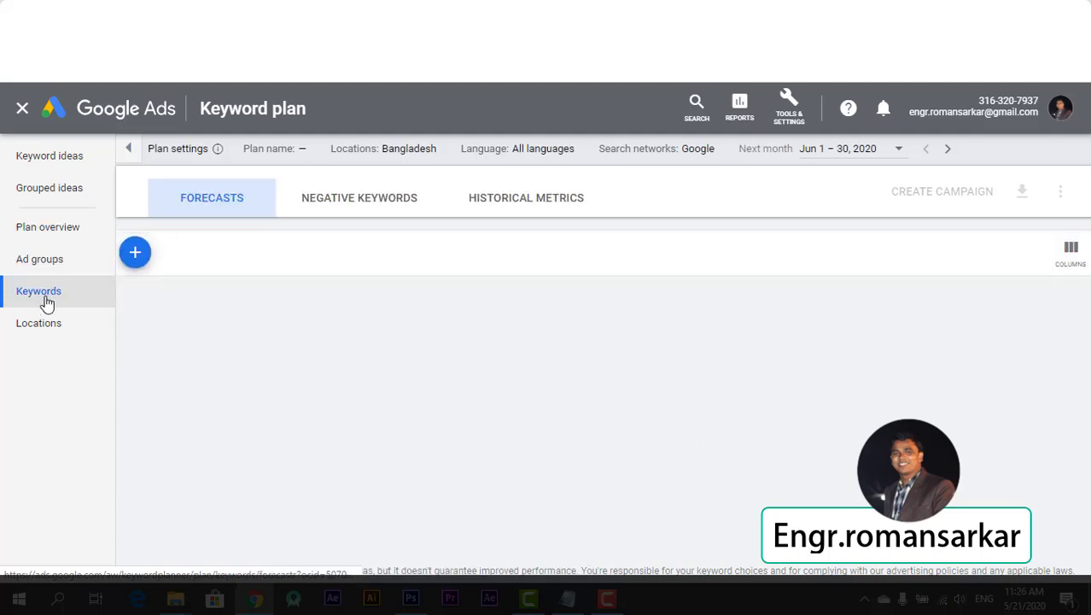
click(394, 209)
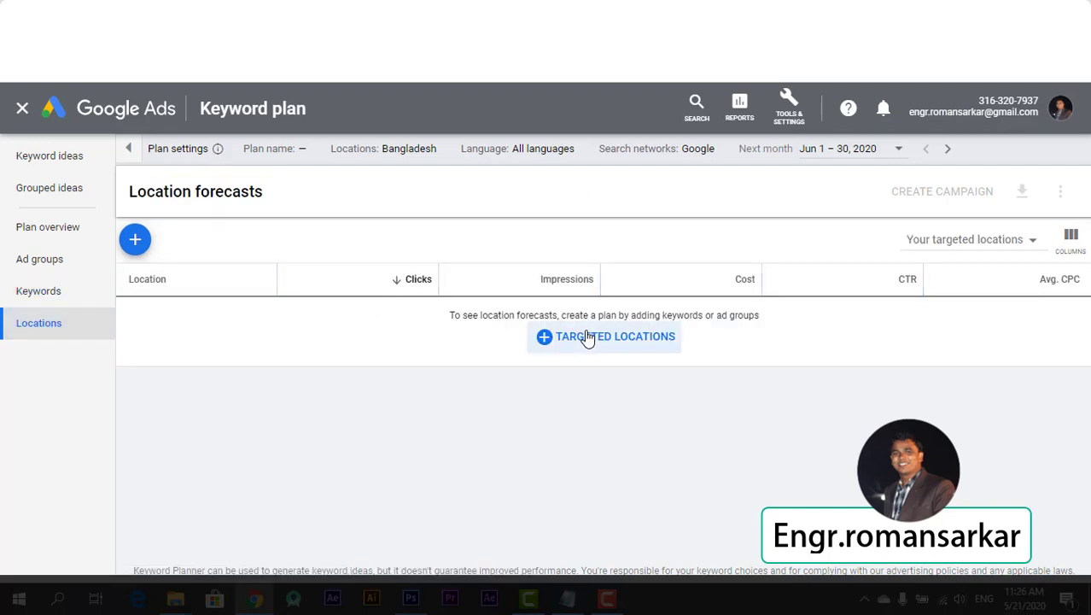
- Open the targeted locations editor from Location forecasts and examine Bangladesh on the map
click(587, 337)
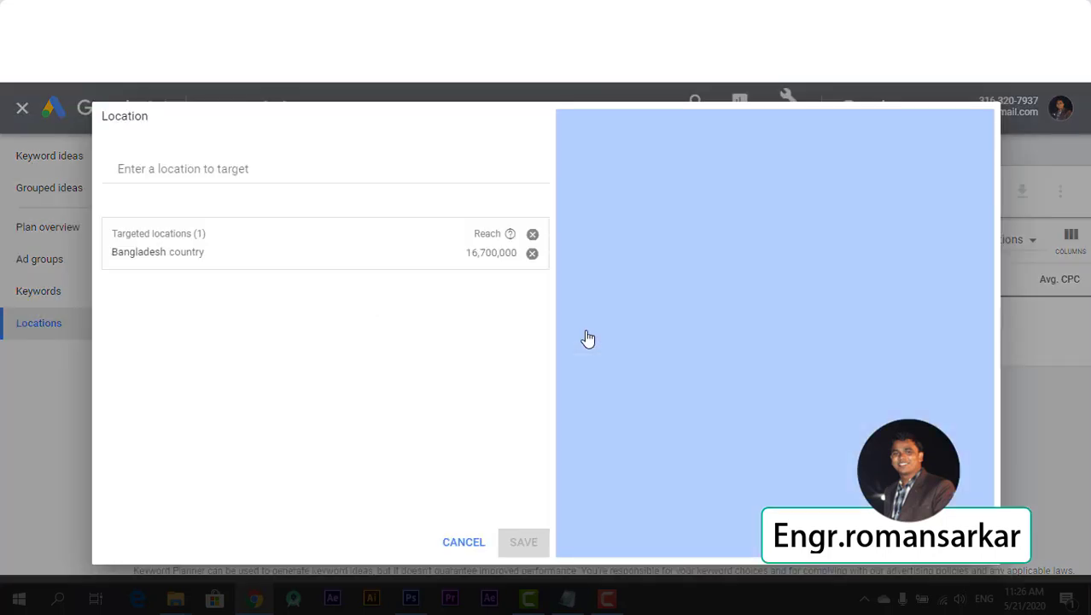
click(172, 257)
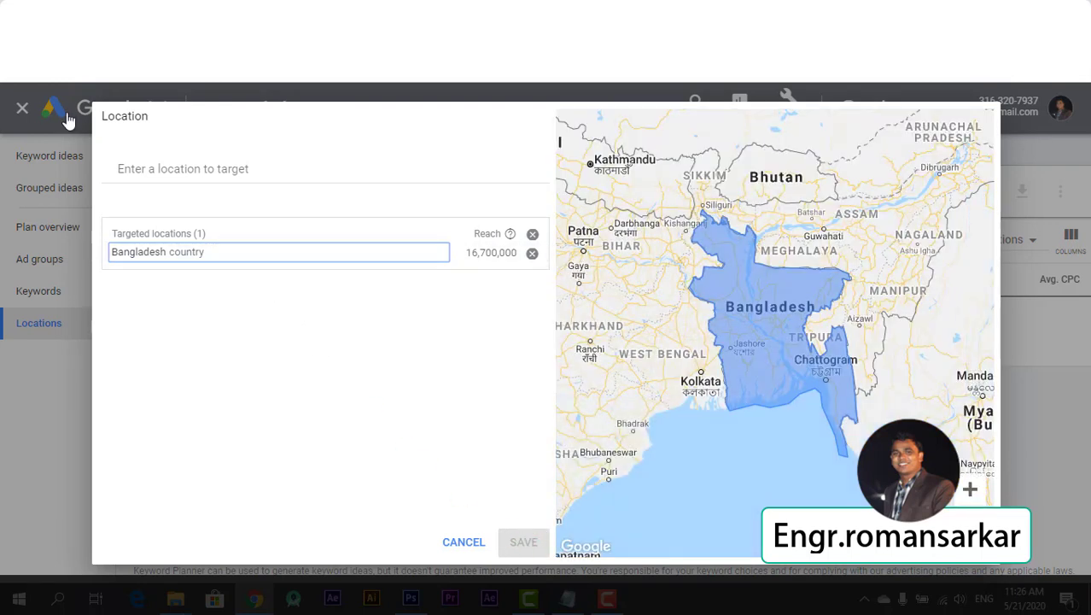
click(2, 266)
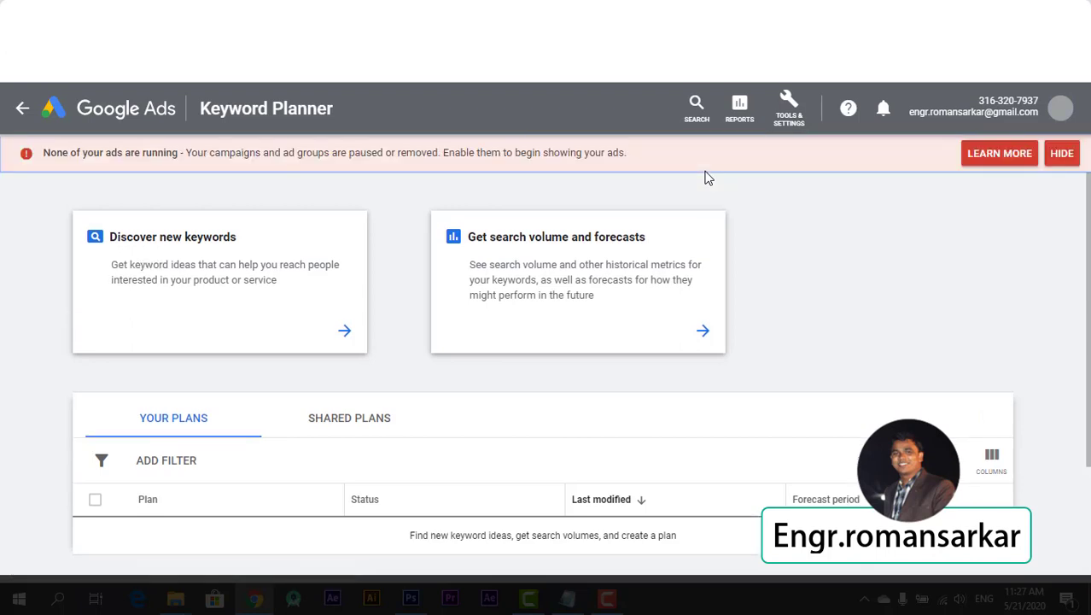
- Hide the notice about ads not running in Keyword Planner and return to the All campaigns overview
click(1065, 156)
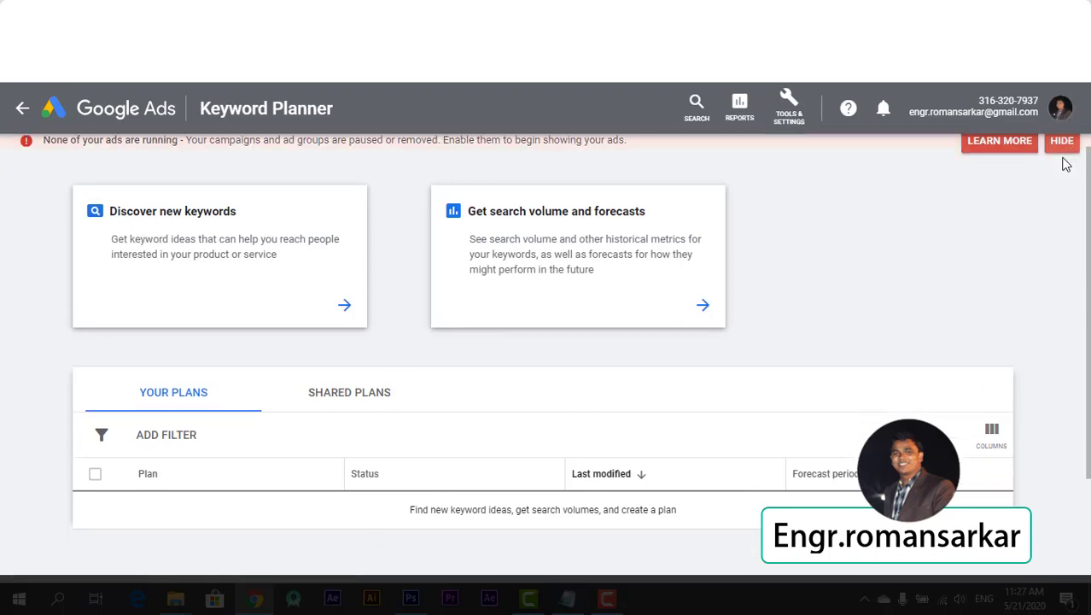
click(23, 111)
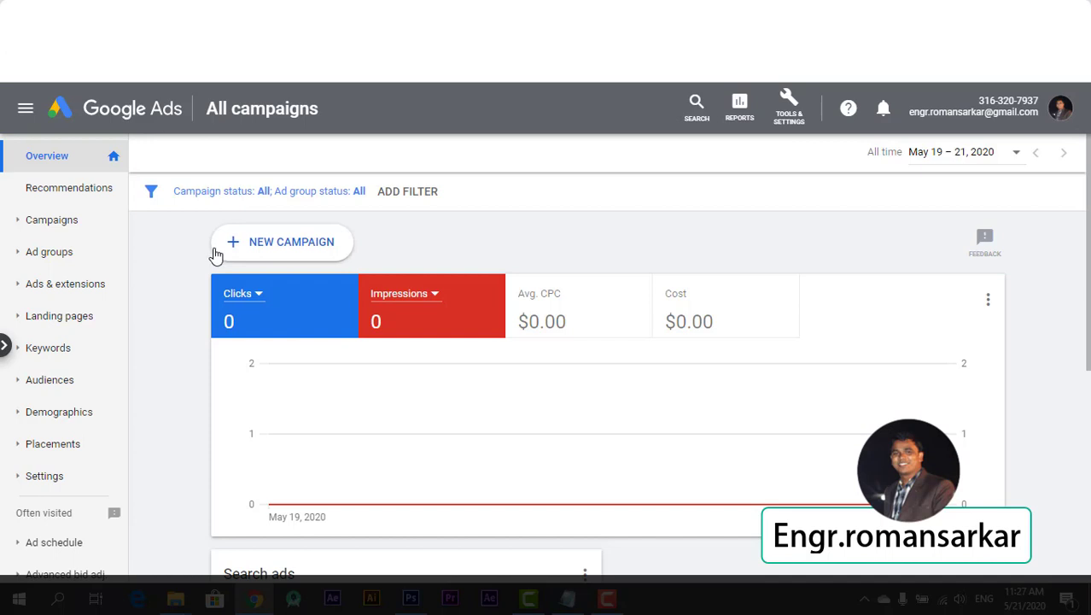
- Look over the overview's search ads and the recent campaigns in the campaign search, and close the search
scroll(222, 325, down, 5)
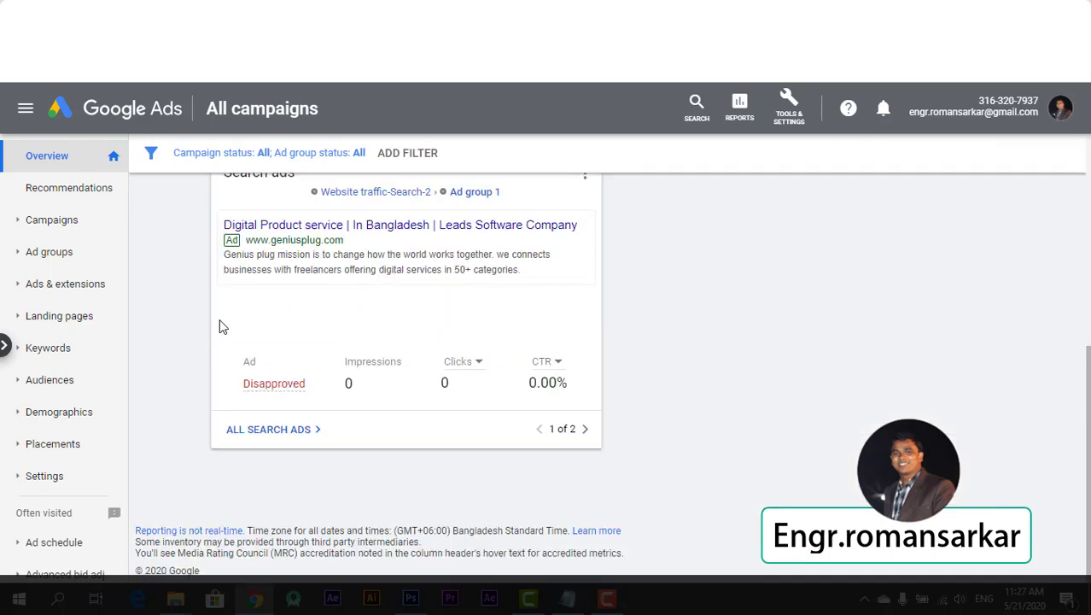
scroll(219, 325, up, 2)
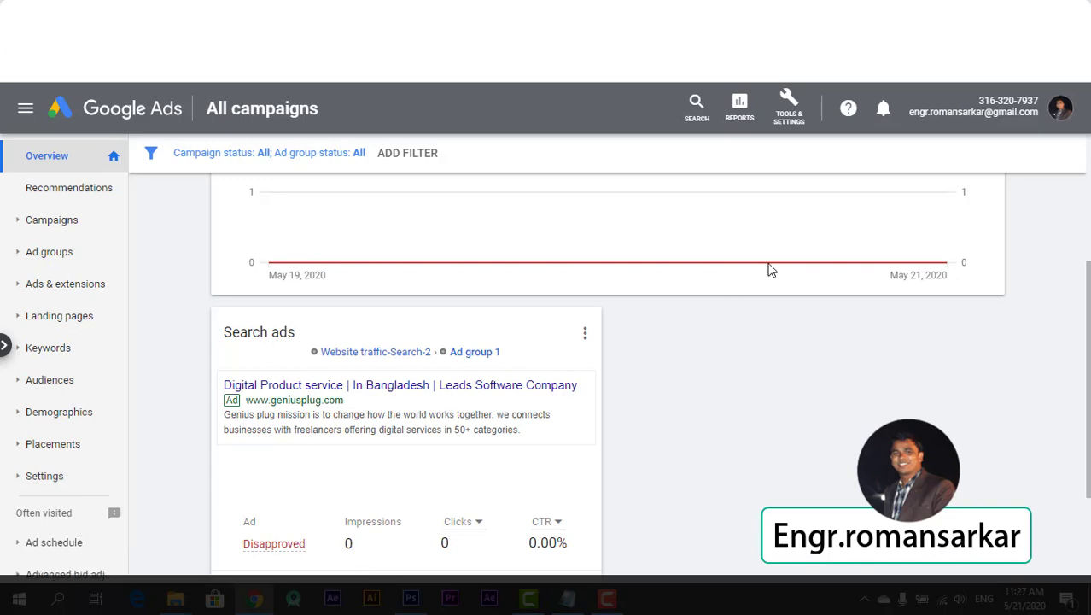
click(697, 107)
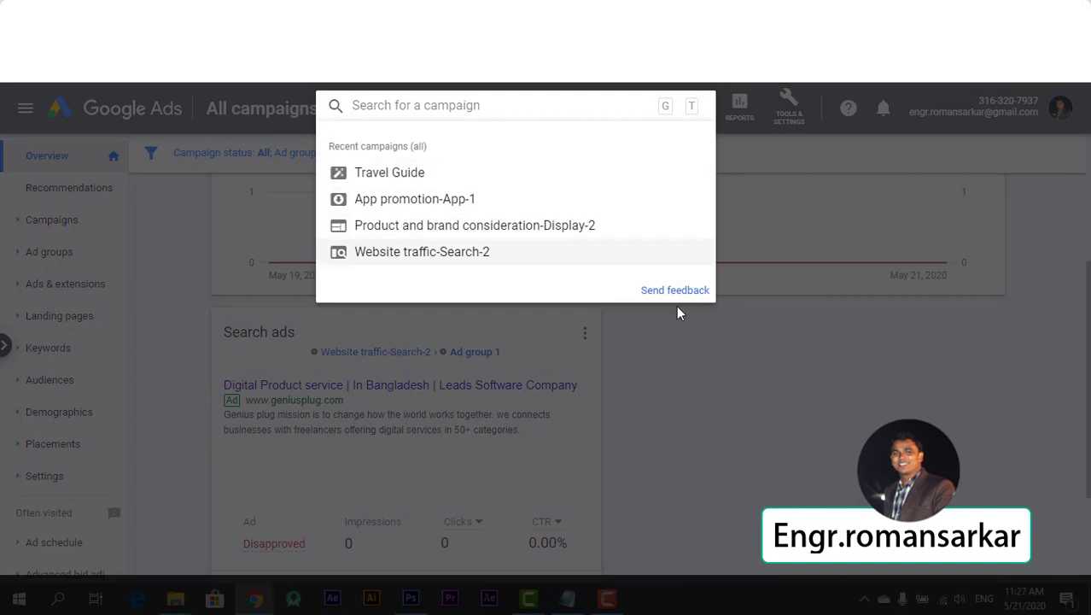
click(860, 191)
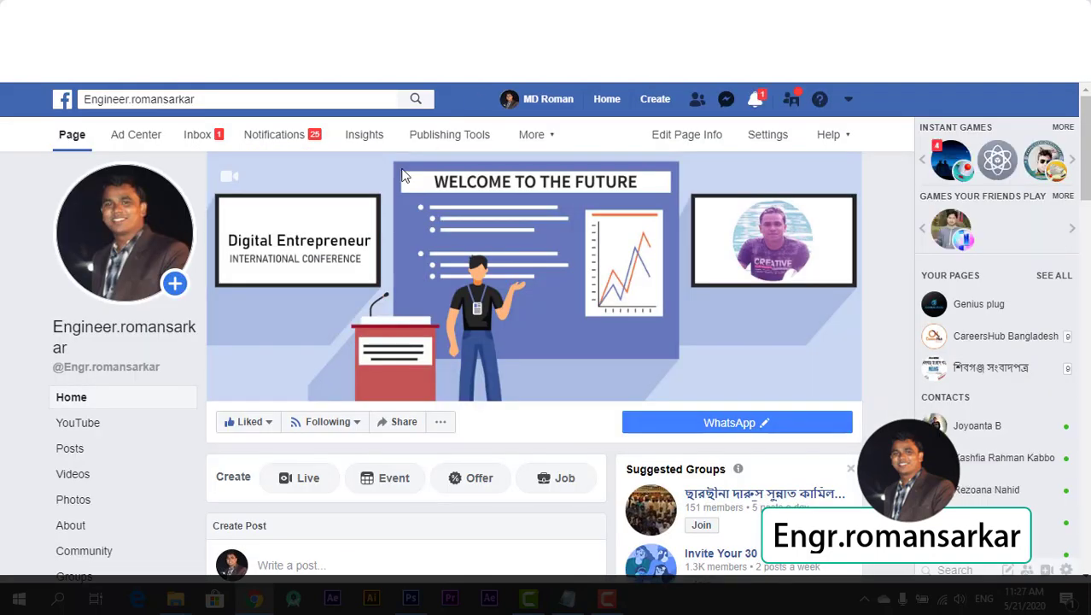
- Switch to the creator's Facebook page and look over its header and post area
scroll(293, 261, down, 2)
click(317, 266)
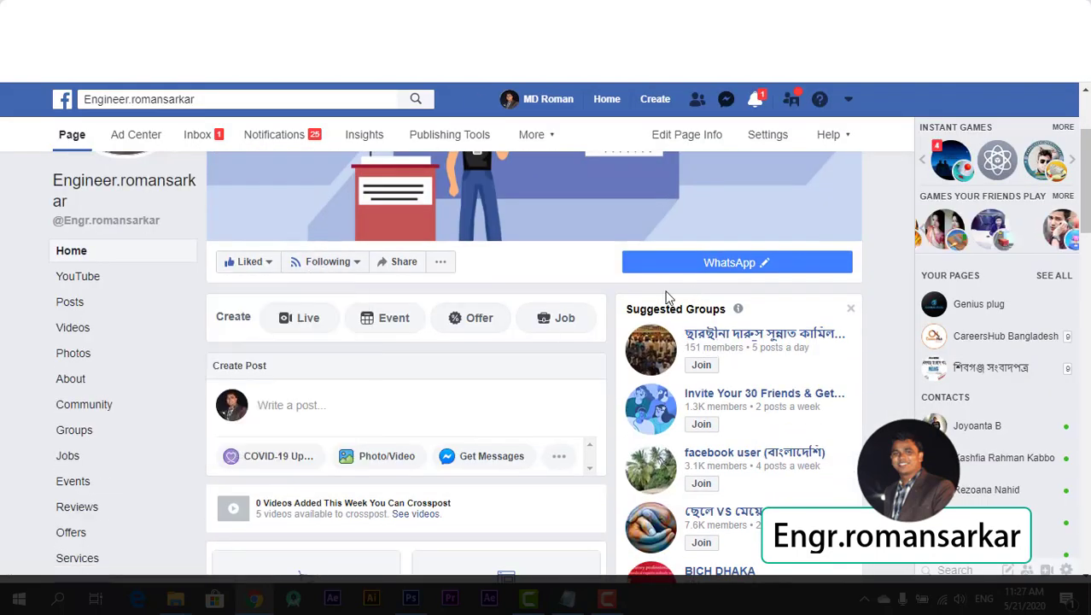
scroll(536, 325, up, 2)
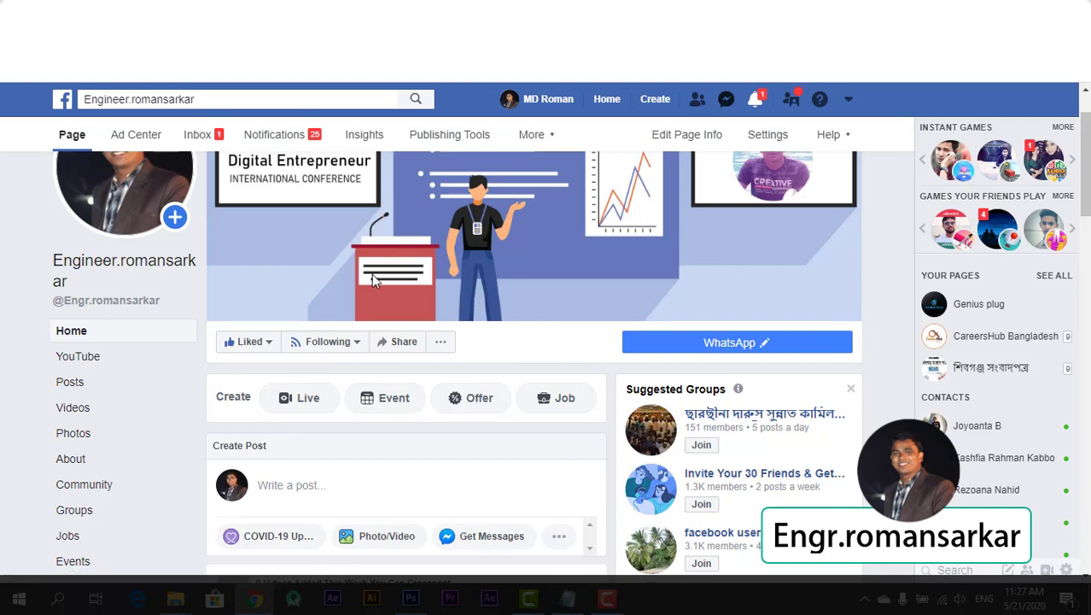
scroll(371, 273, up, 2)
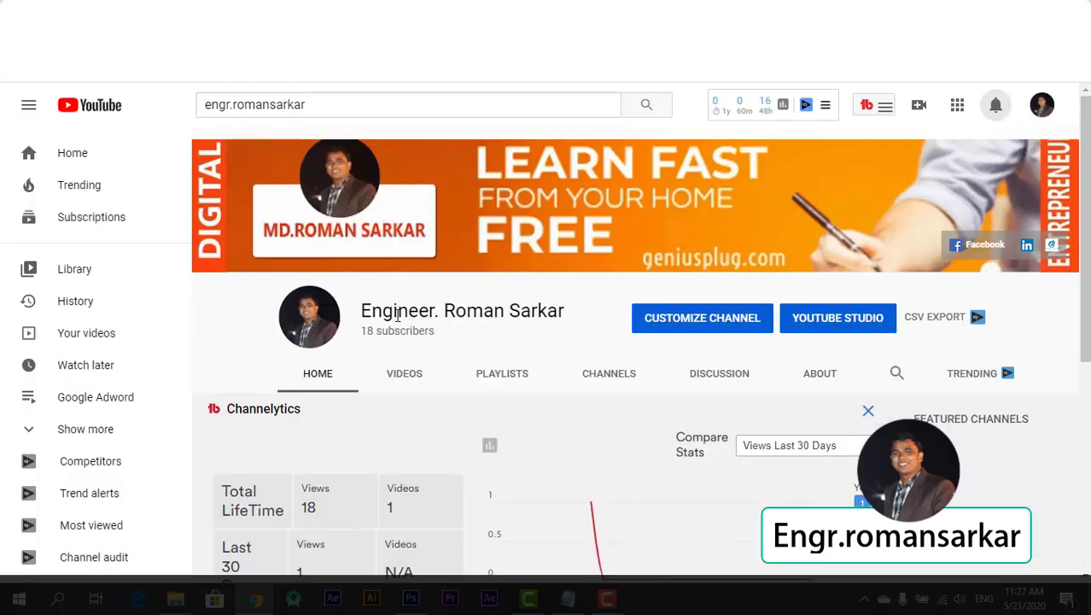